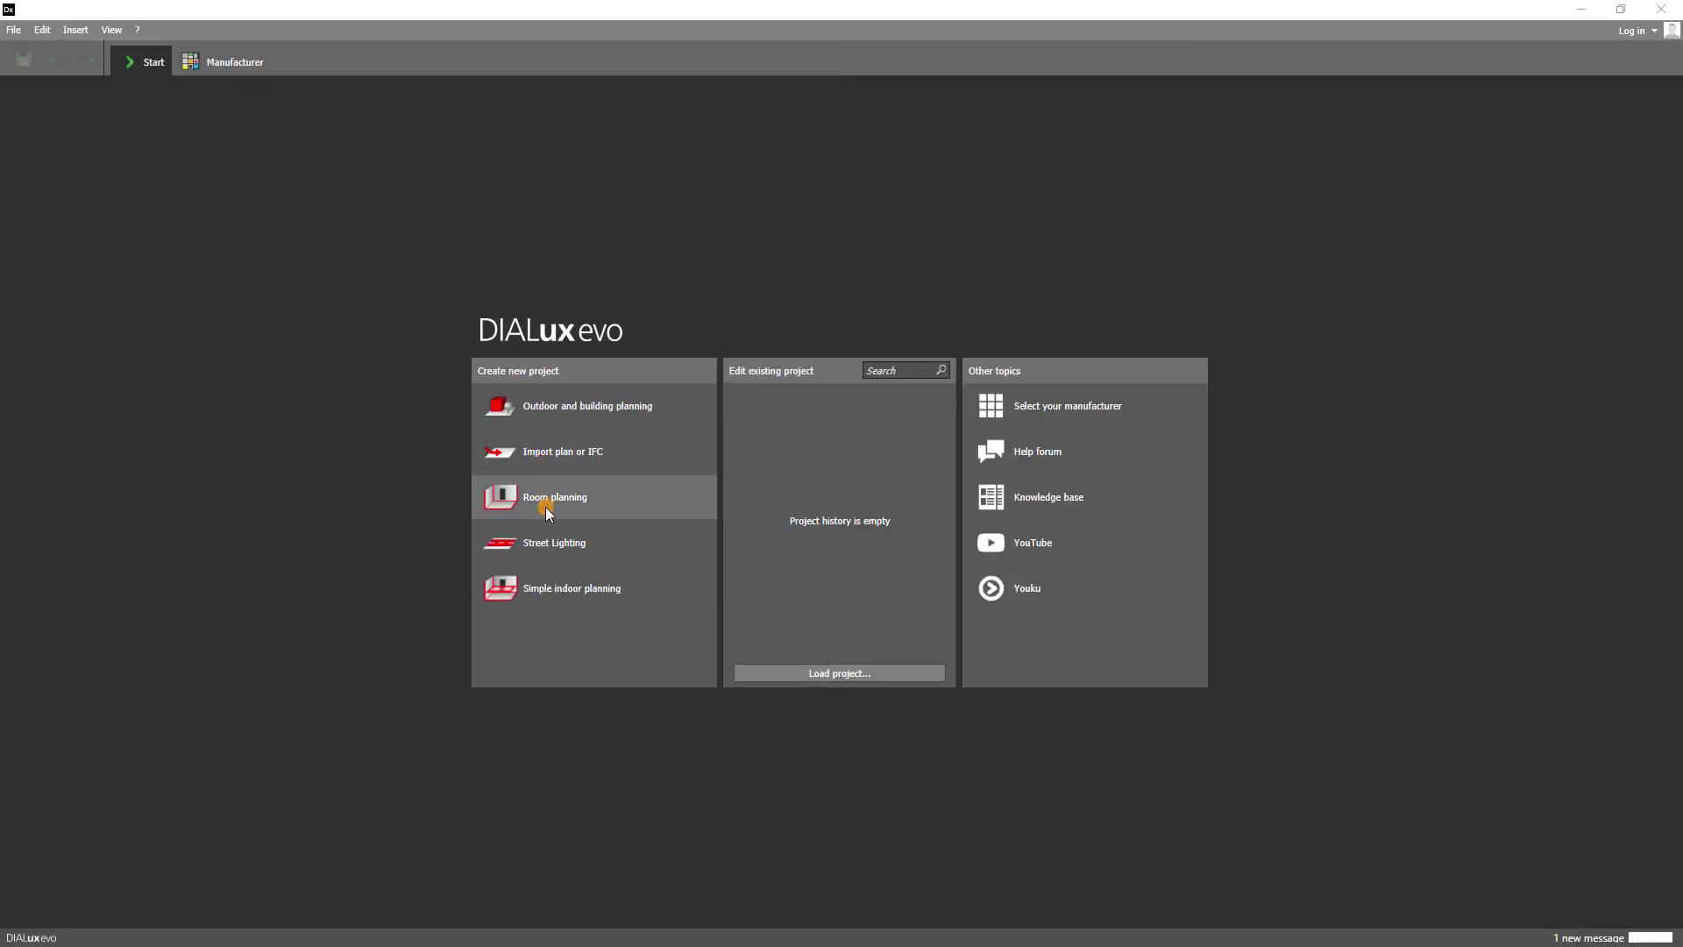
Start a free-drawn Standard (office) room, 2.600 m high with 0.200 m walls
click(547, 510)
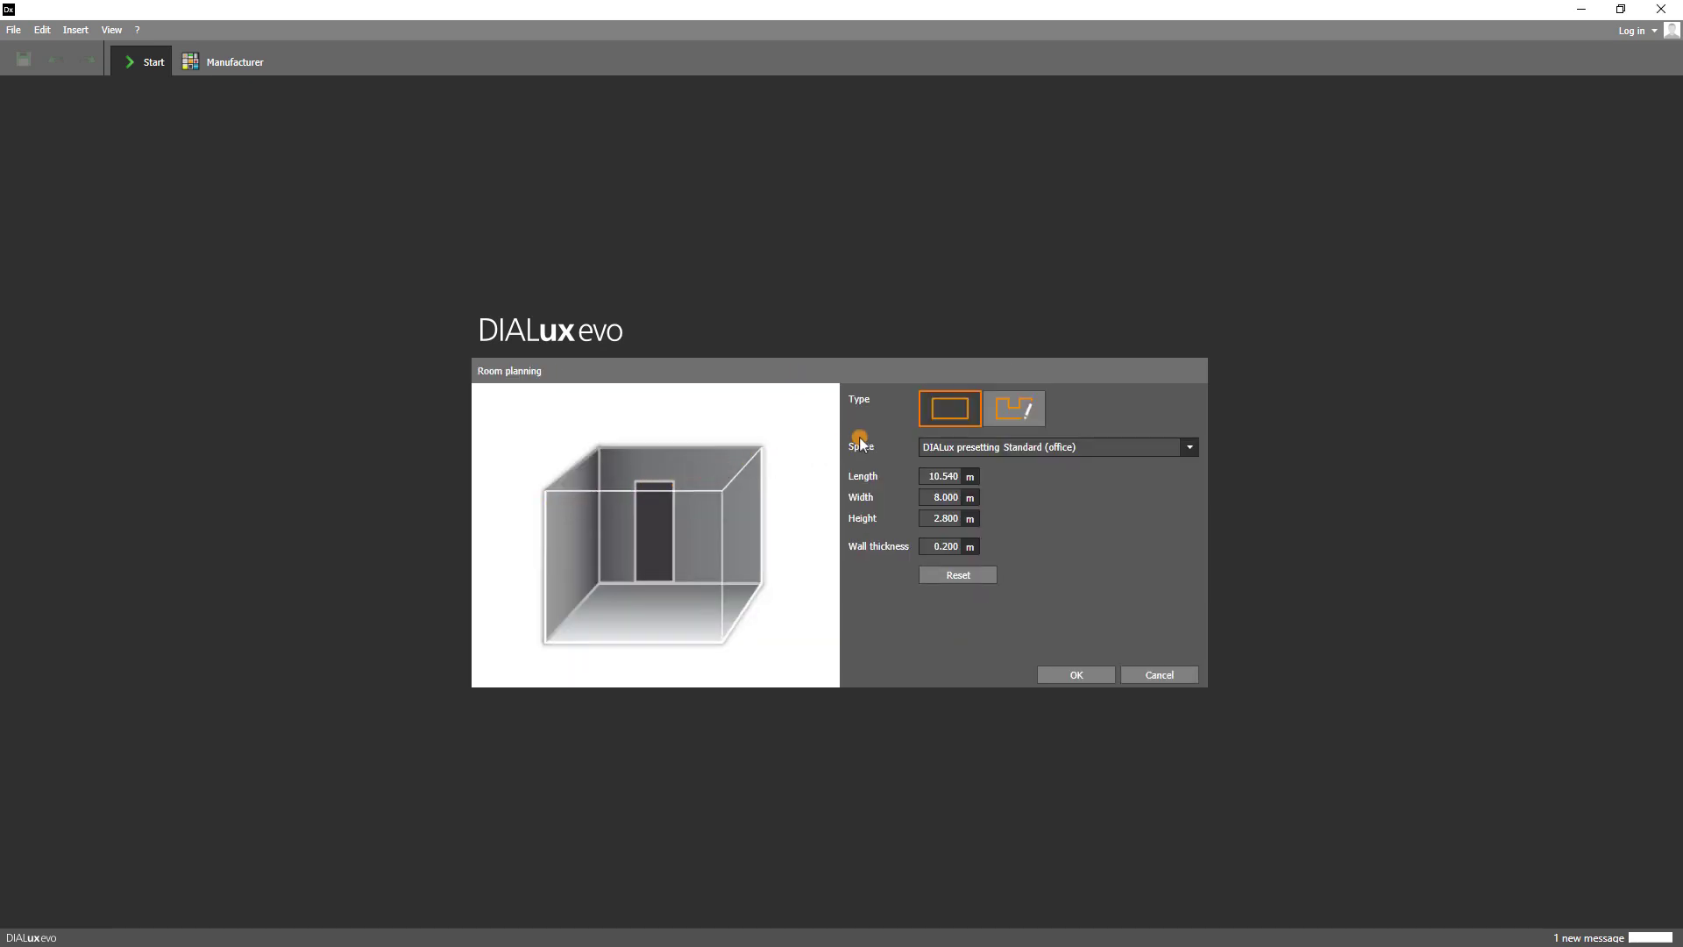
click(1013, 409)
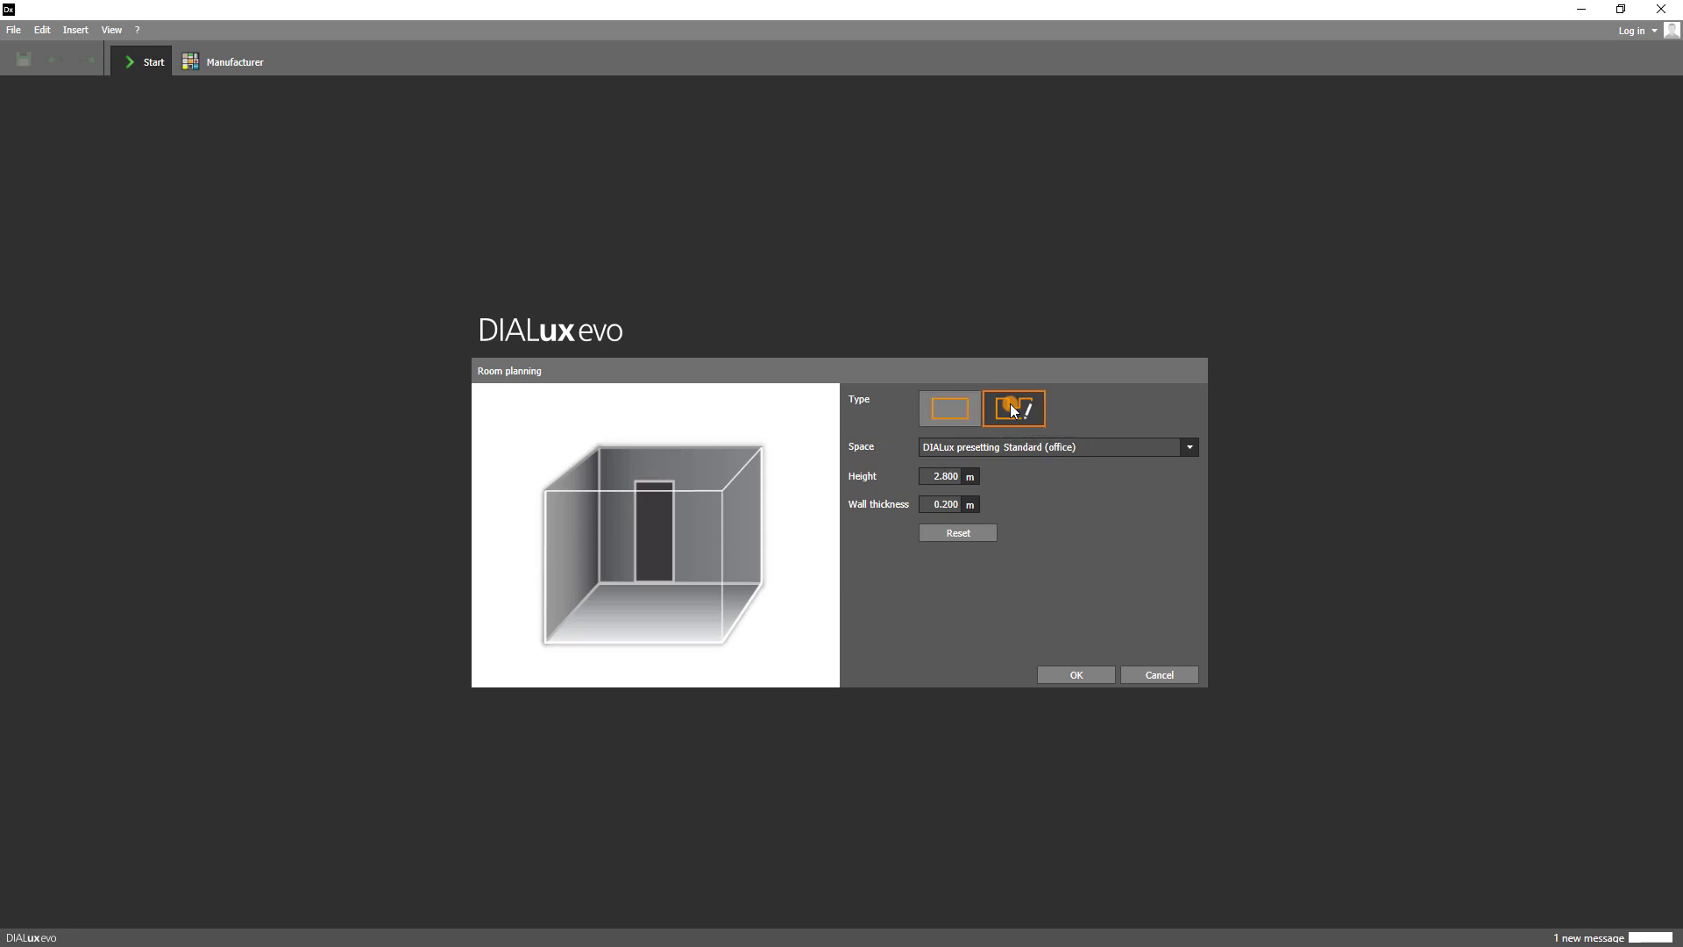
click(1189, 450)
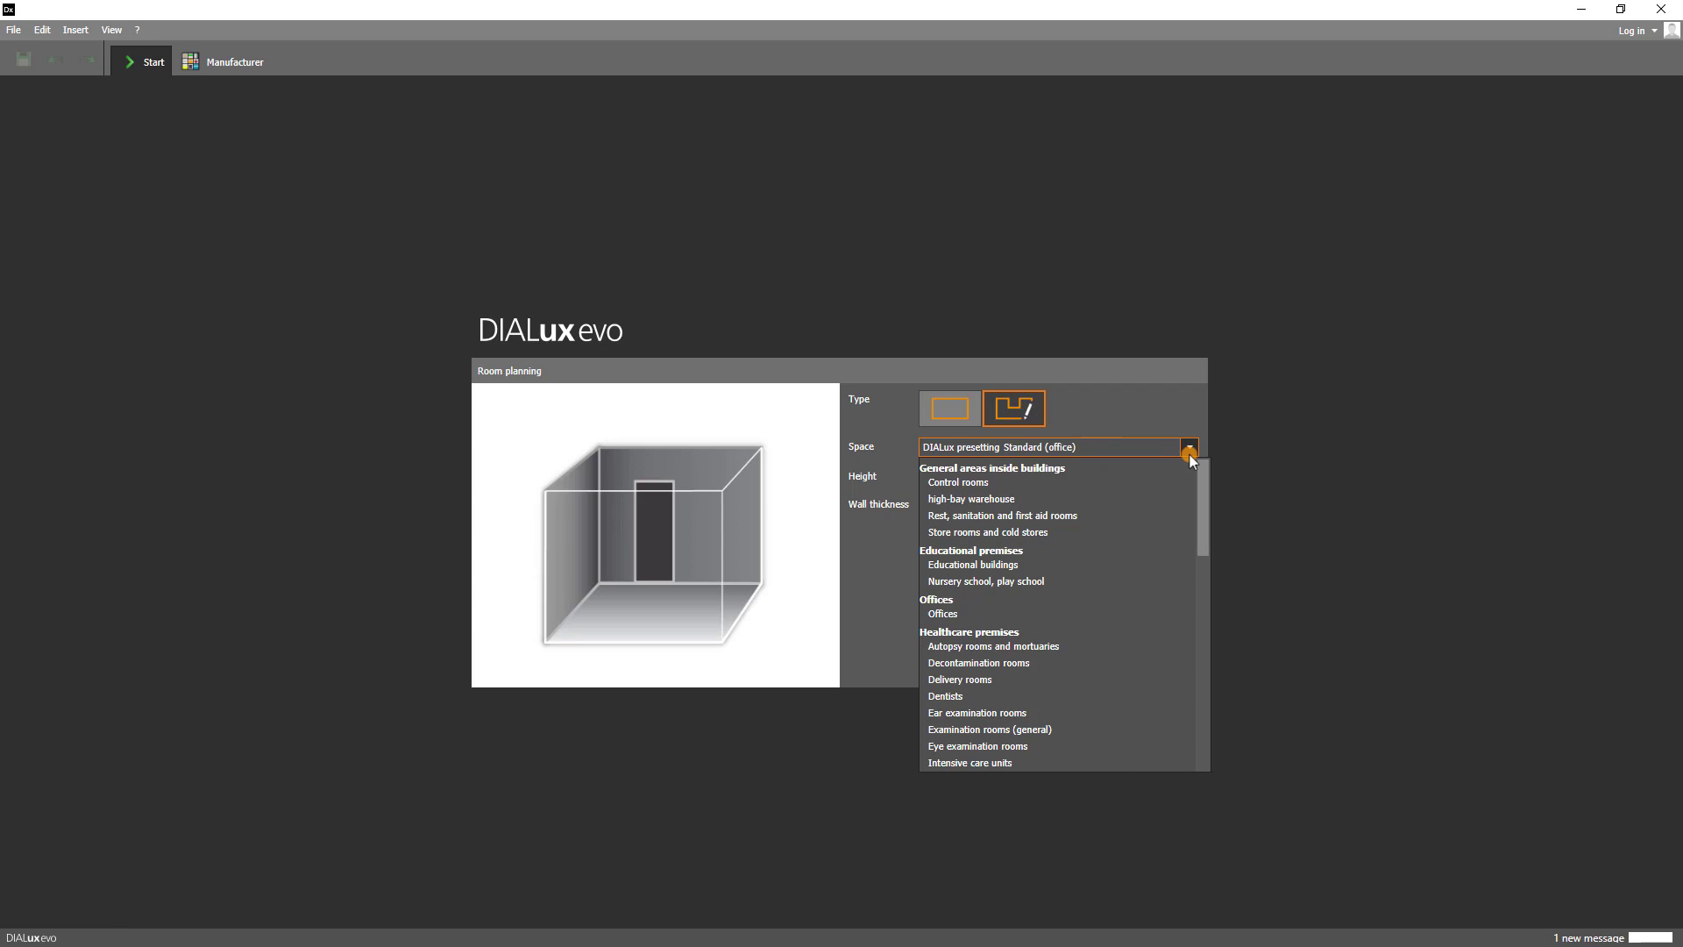
mouse_move(1205, 465)
mouse_down()
mouse_move(1217, 533)
mouse_move(1191, 445)
mouse_up()
click(1192, 448)
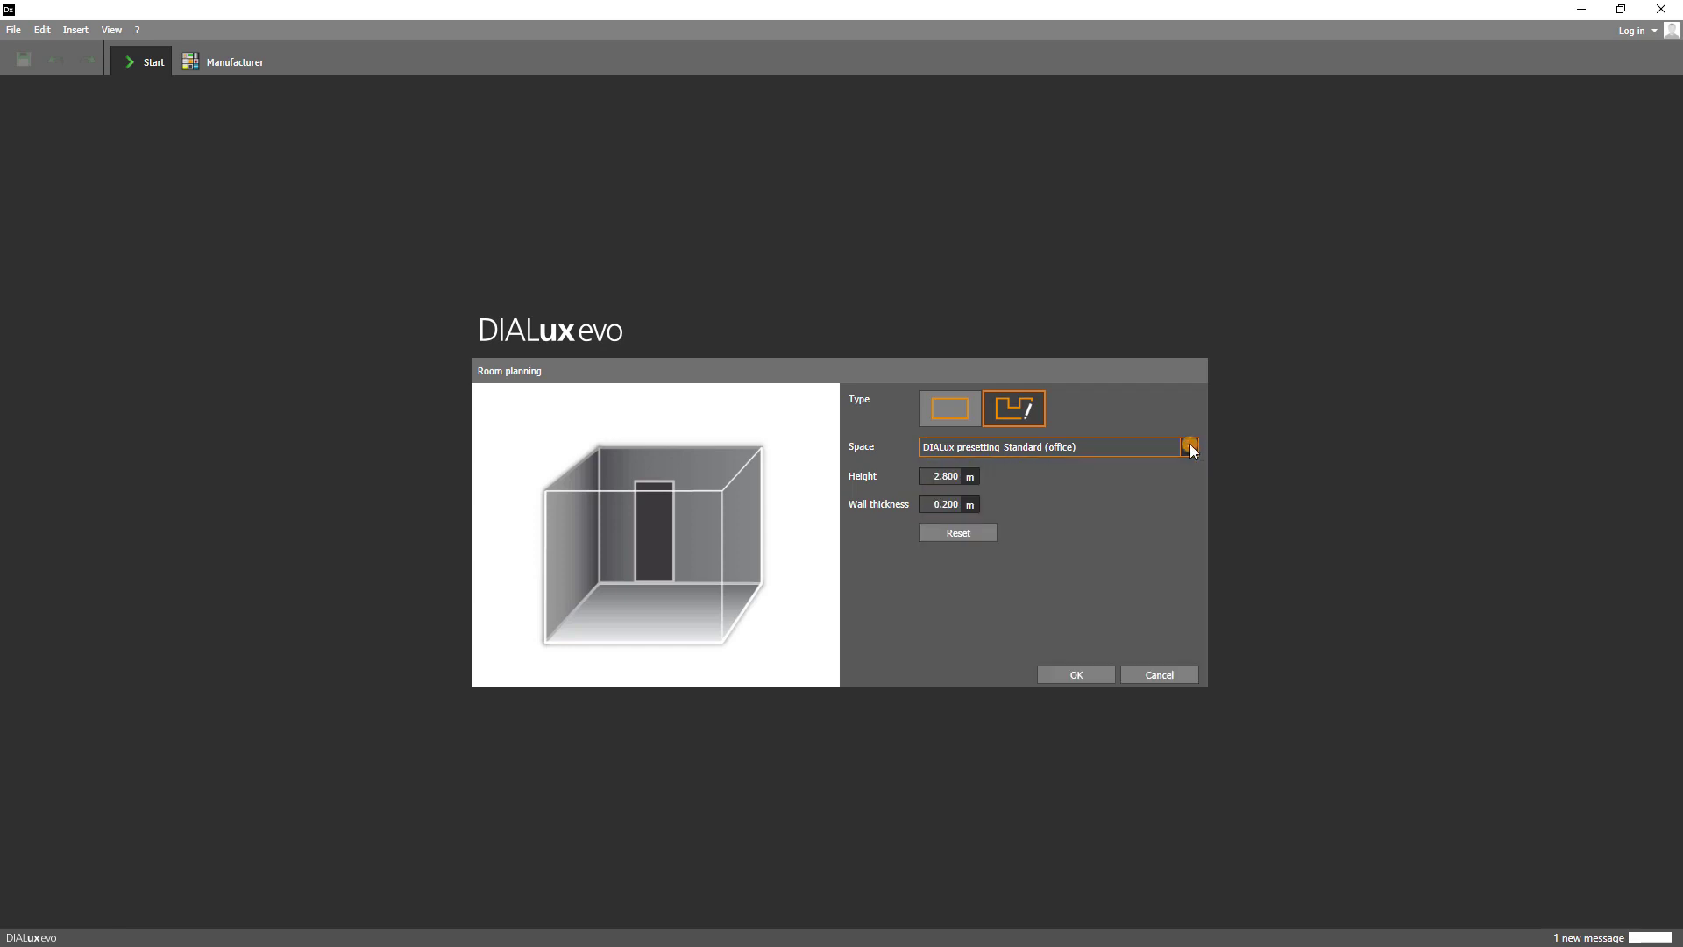
click(949, 476)
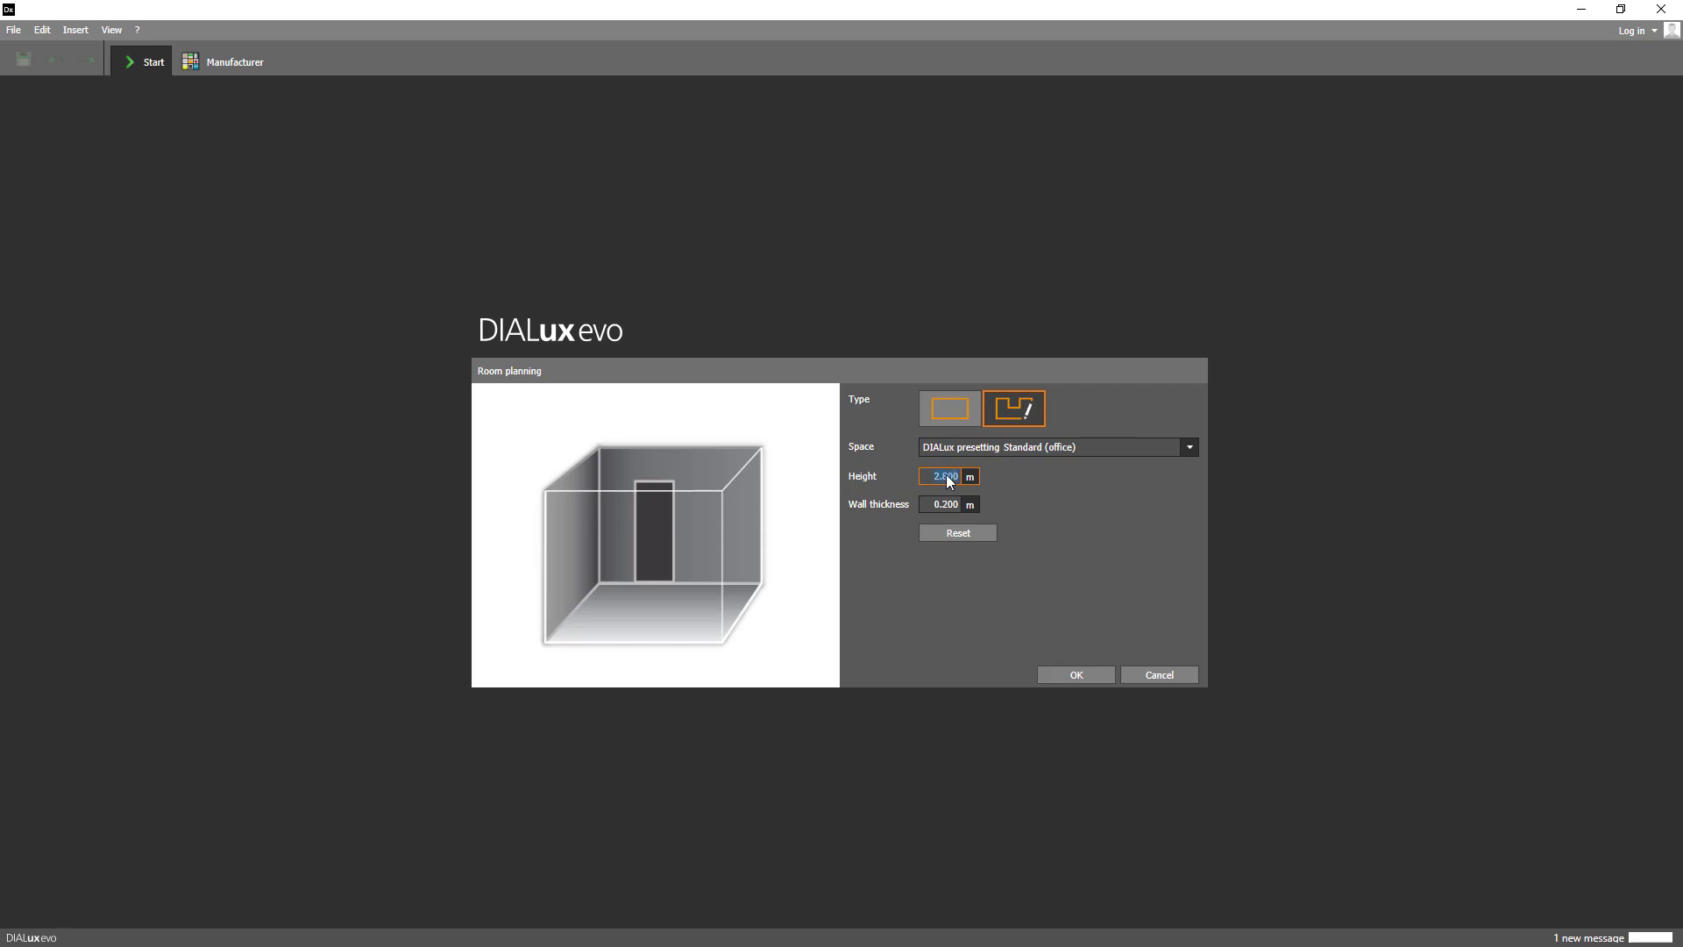
text(2.6)
click(931, 504)
click(947, 507)
click(1076, 677)
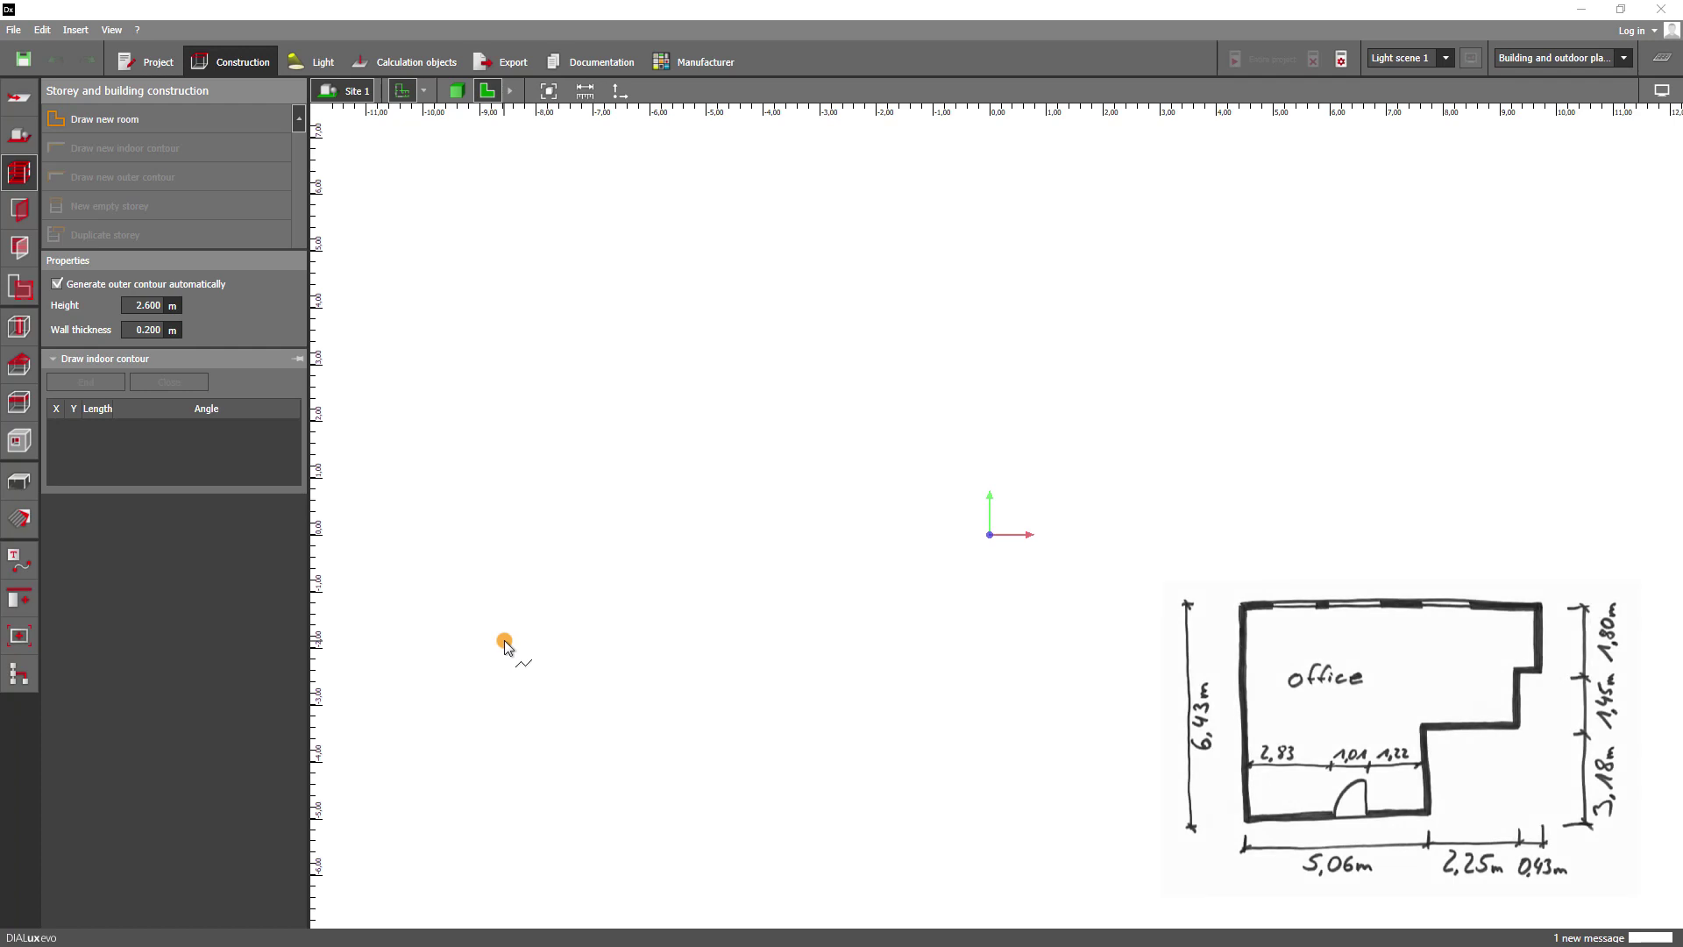
Place the first room contour point at -8.600, -1.900
click(505, 644)
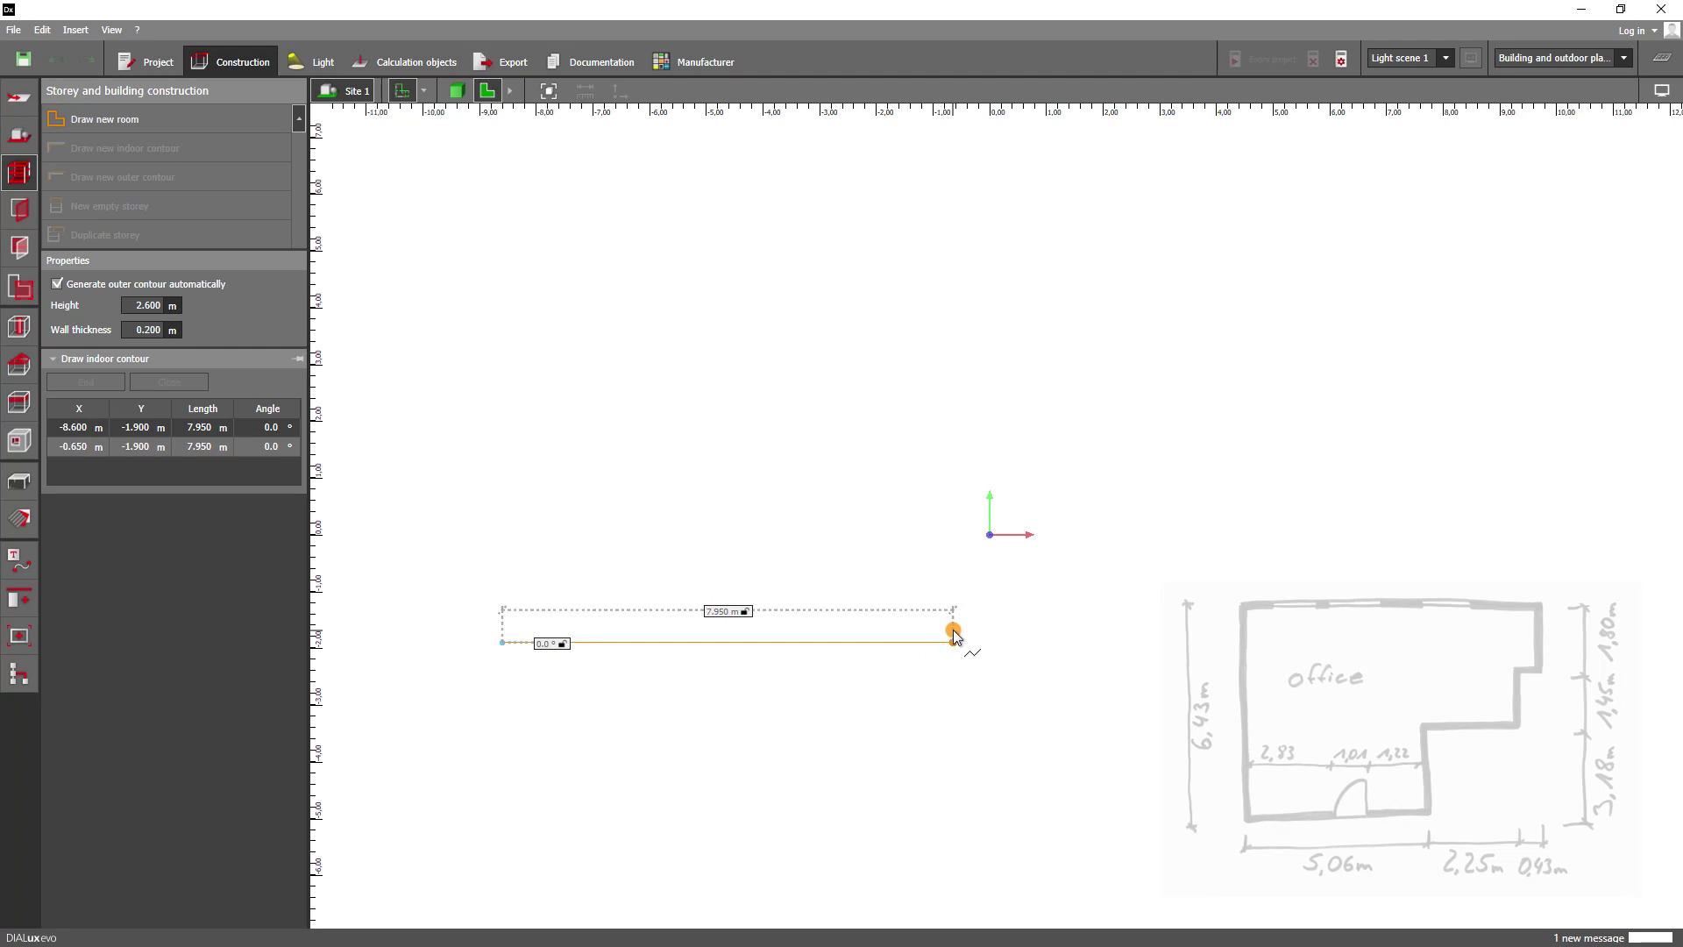
key(Tab)
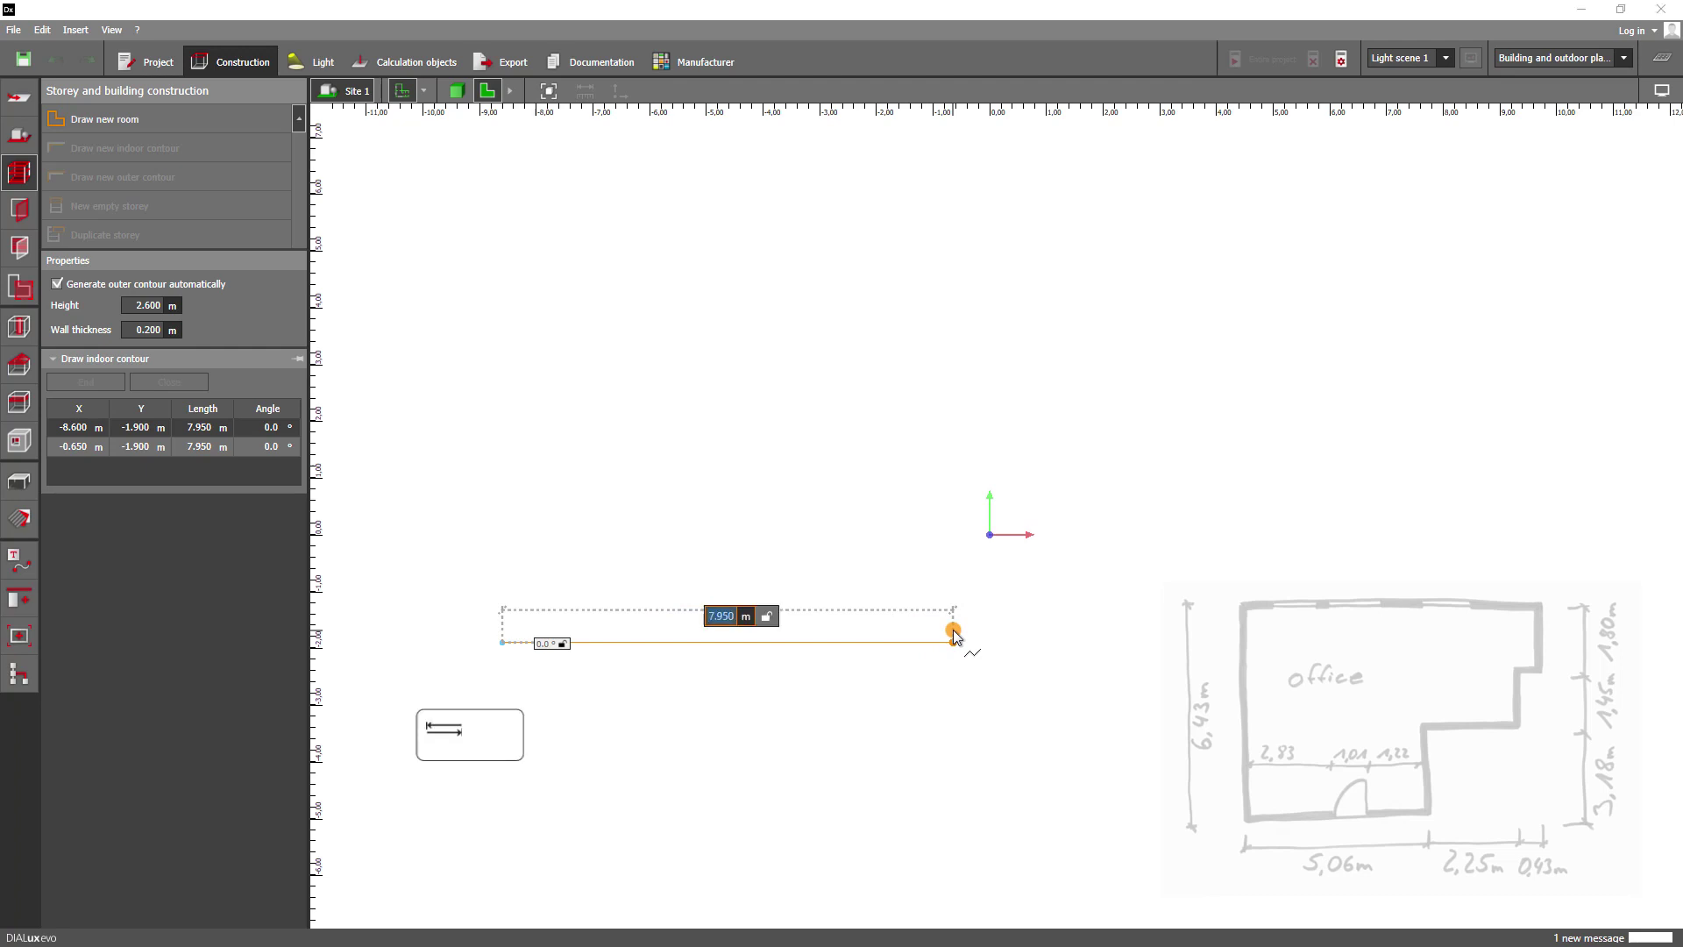
key(Tab)
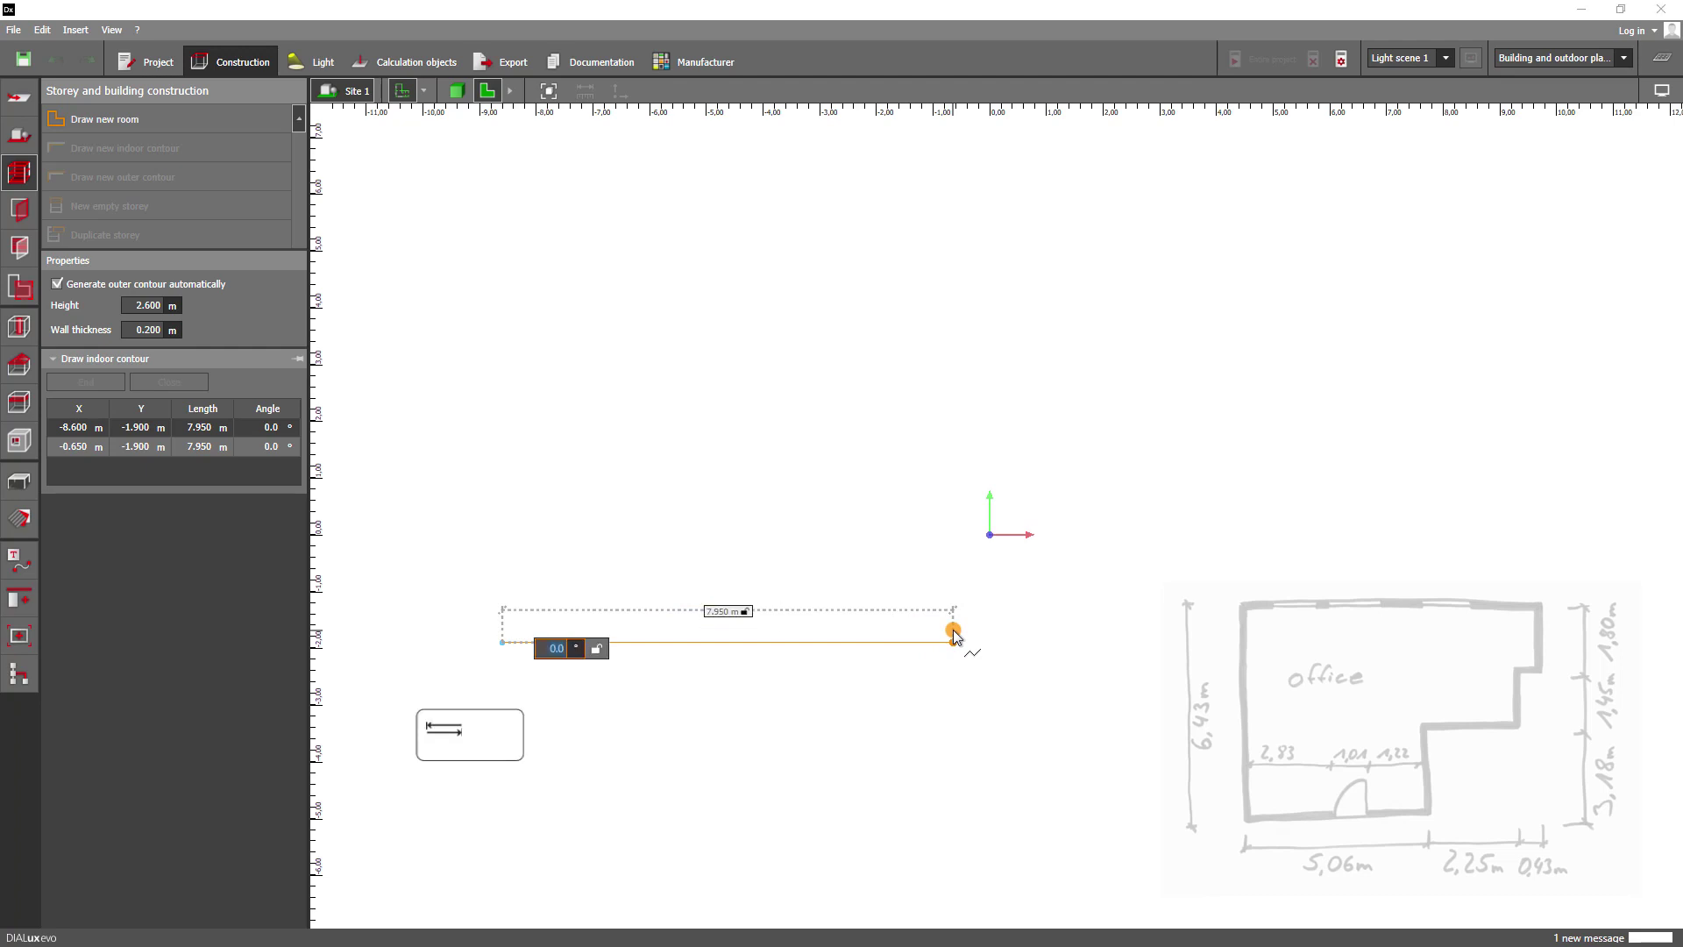
key(Tab)
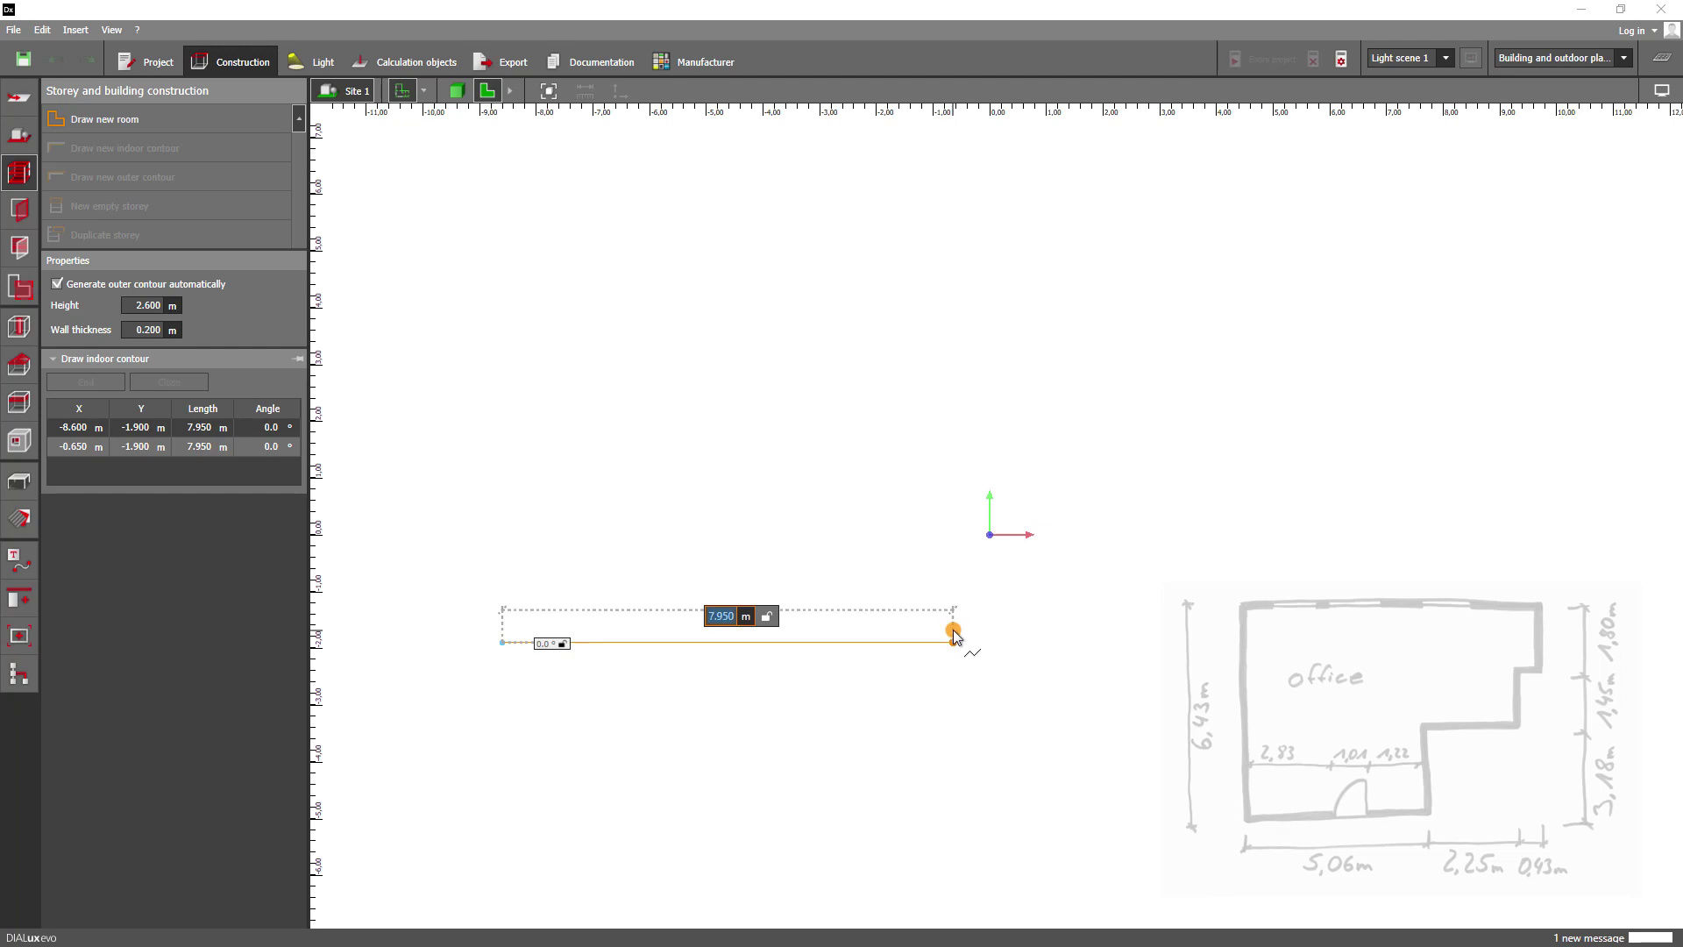
key(Tab)
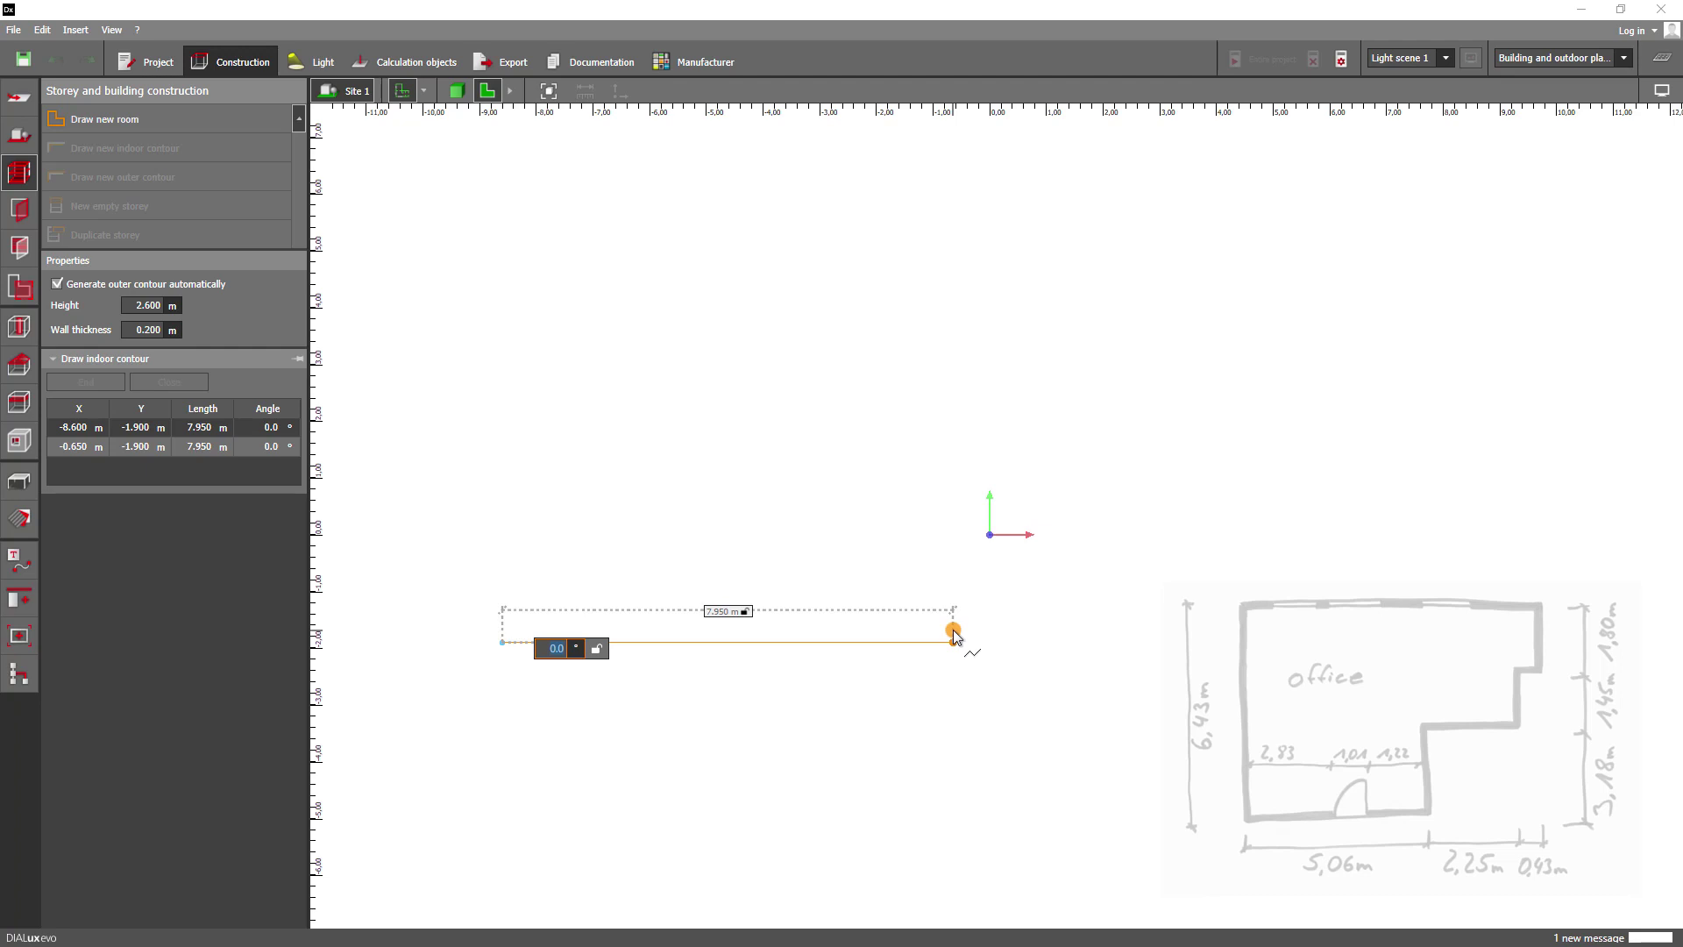
key(ctrl+z)
Set the first horizontal wall length to 5.06 m
key(Tab)
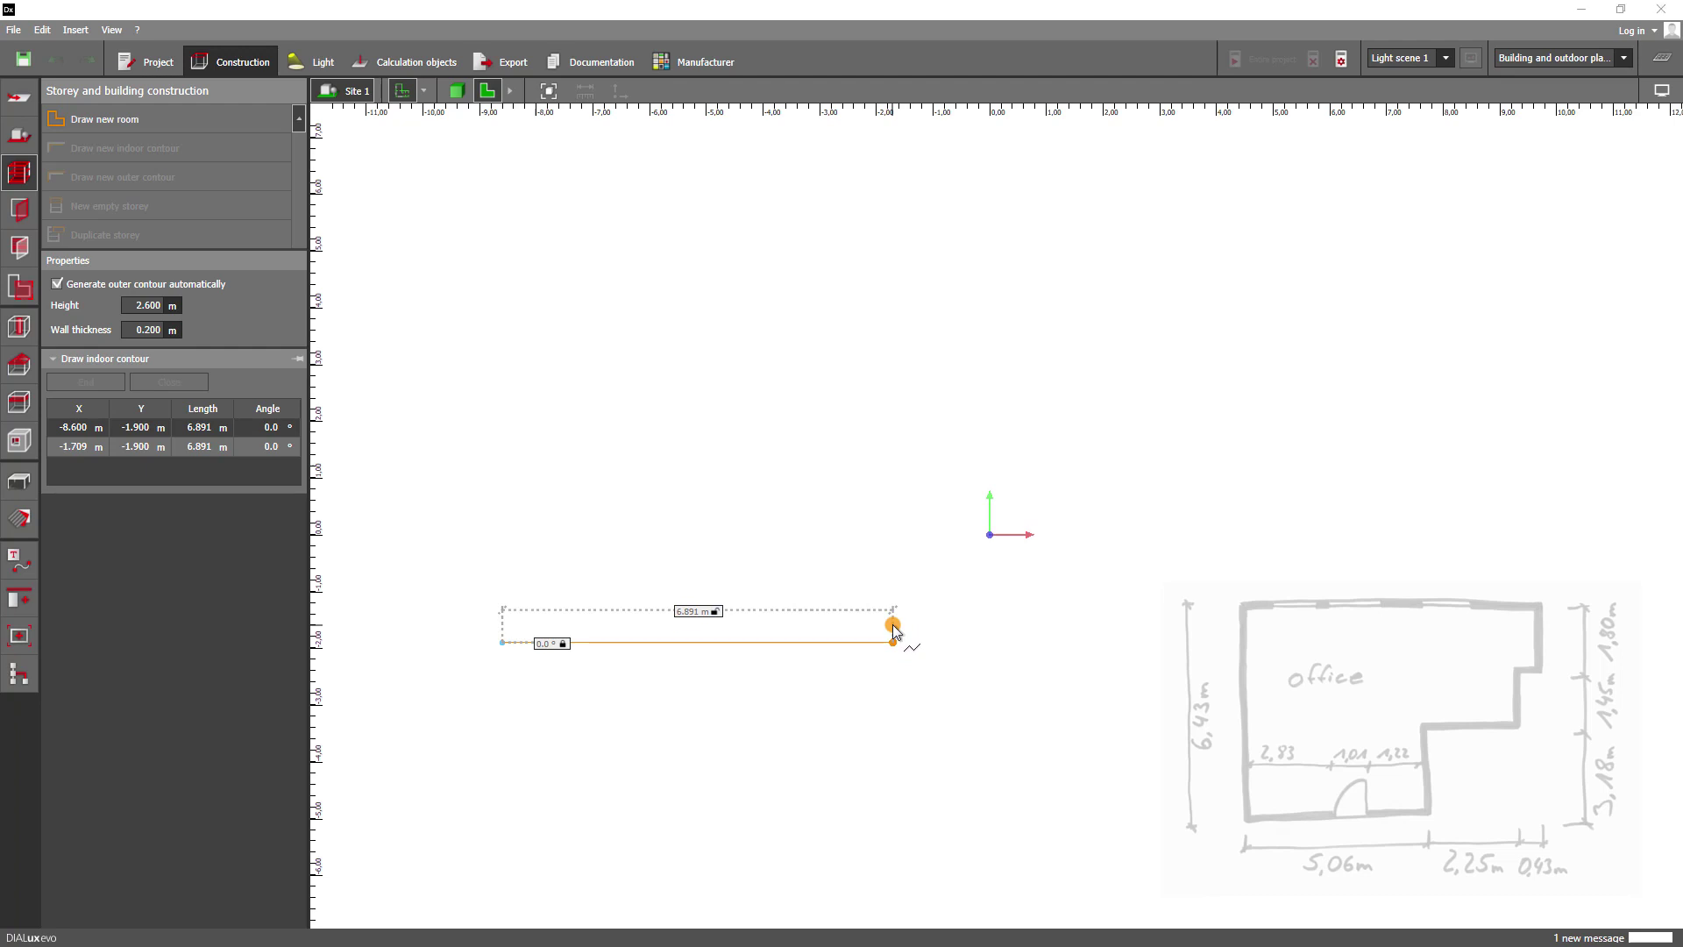
key(Tab)
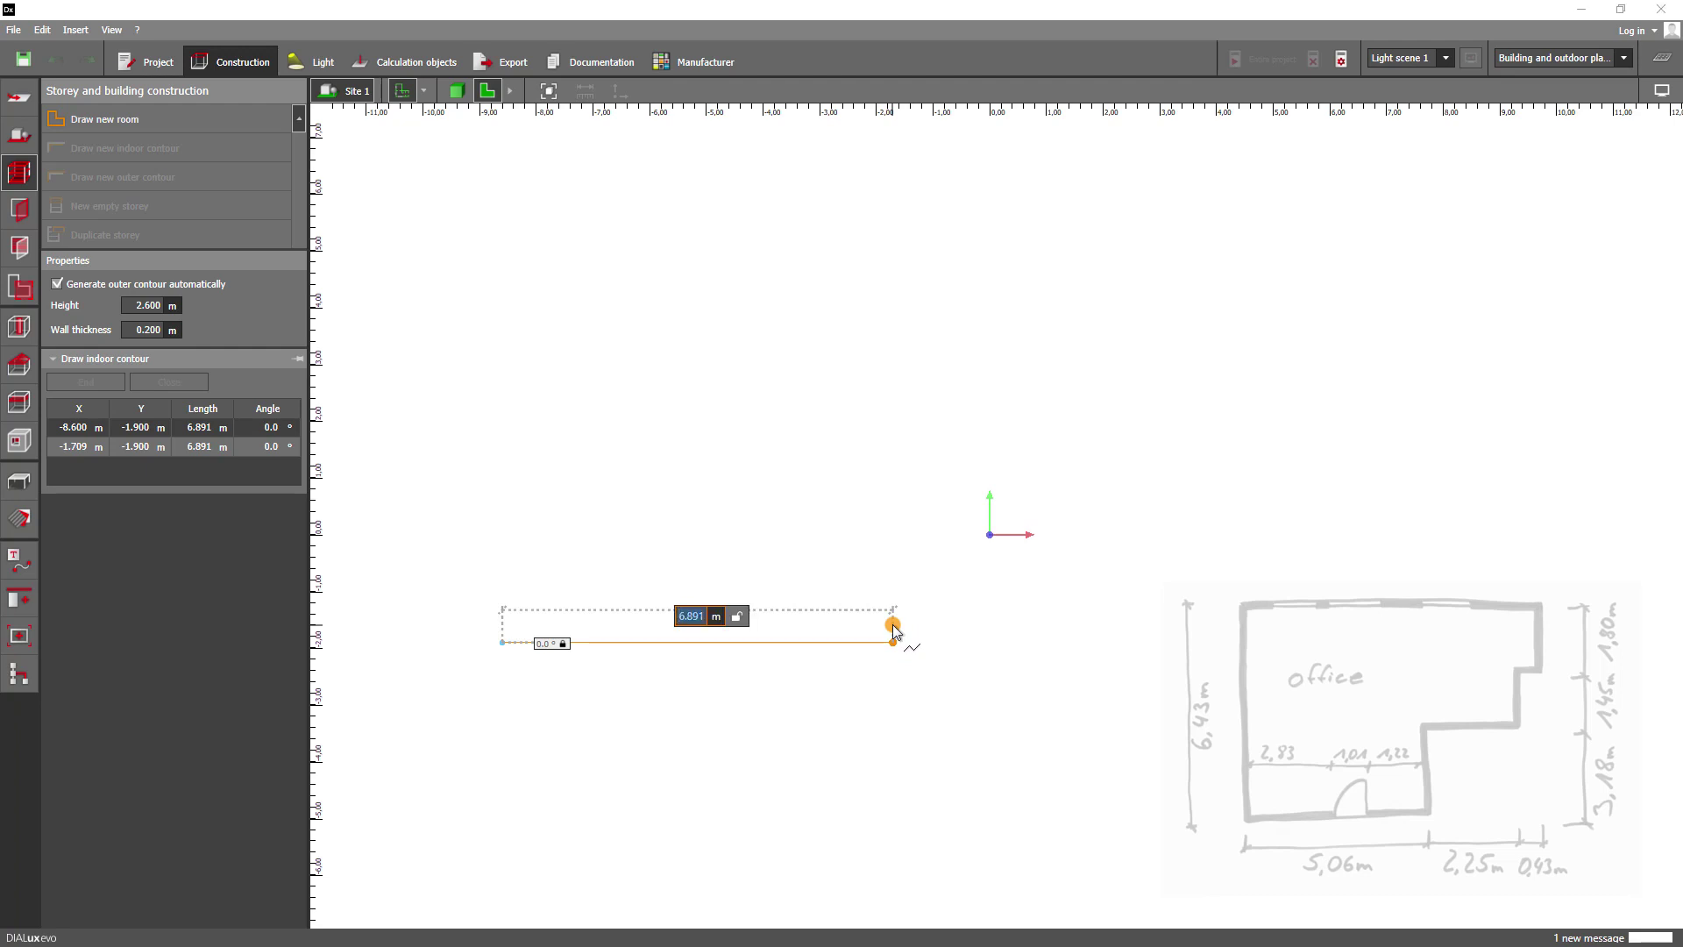
text(5.06)
key(Return)
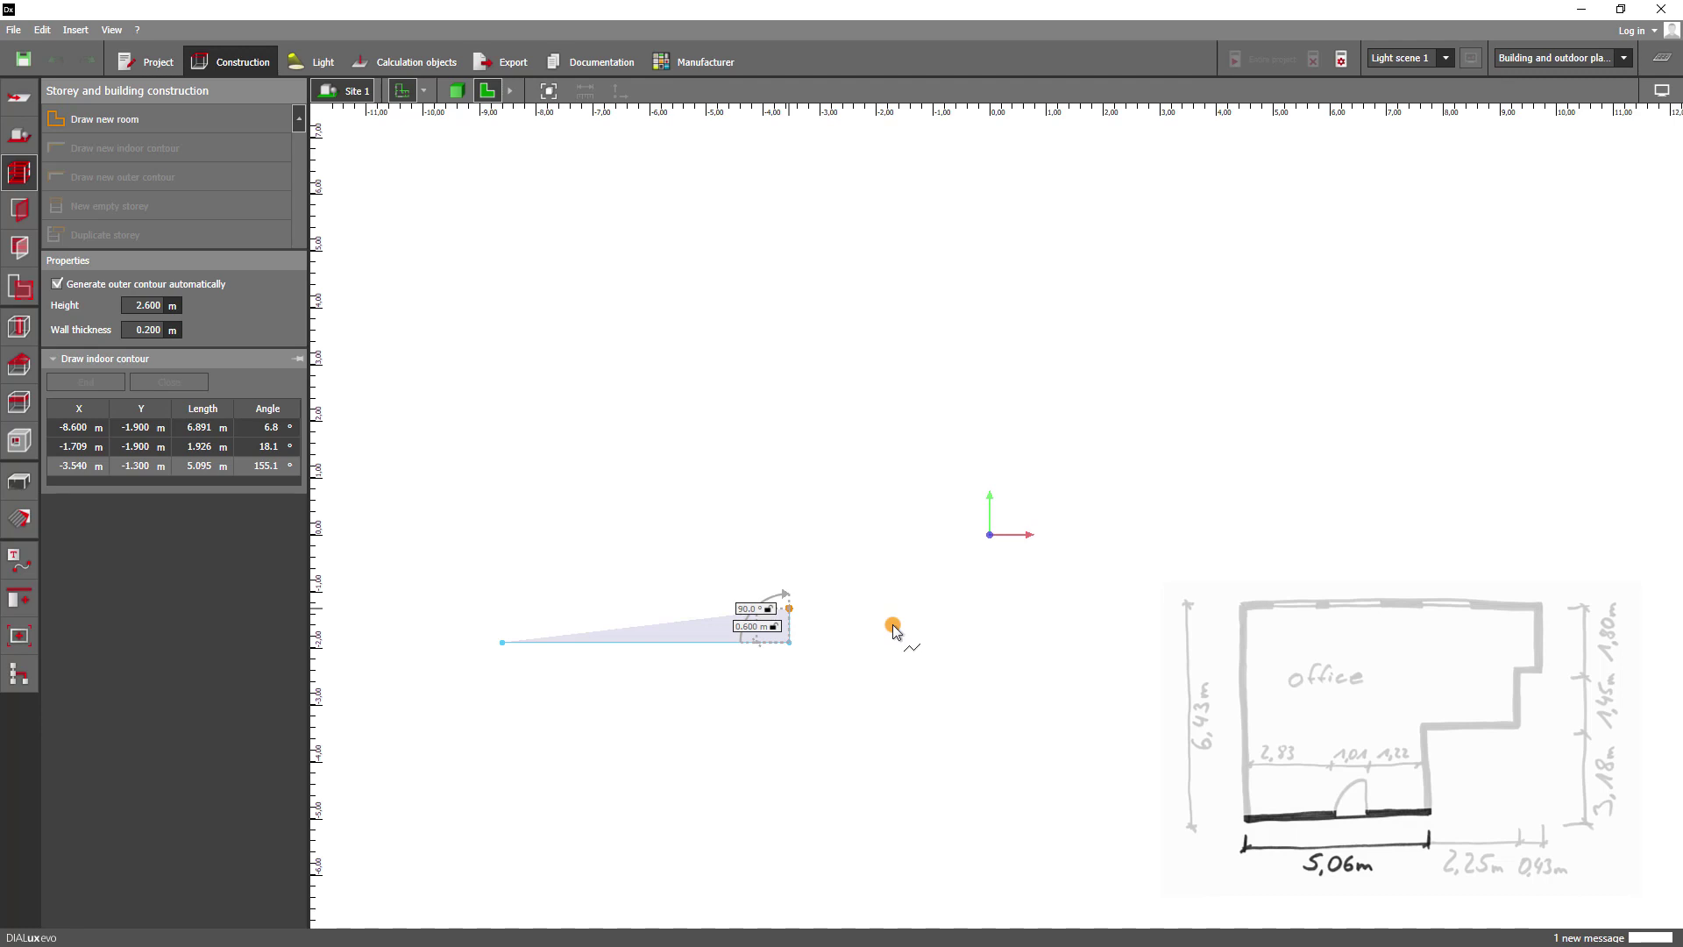
Draw the second wall vertically with a length of 3.18 m
key(Tab)
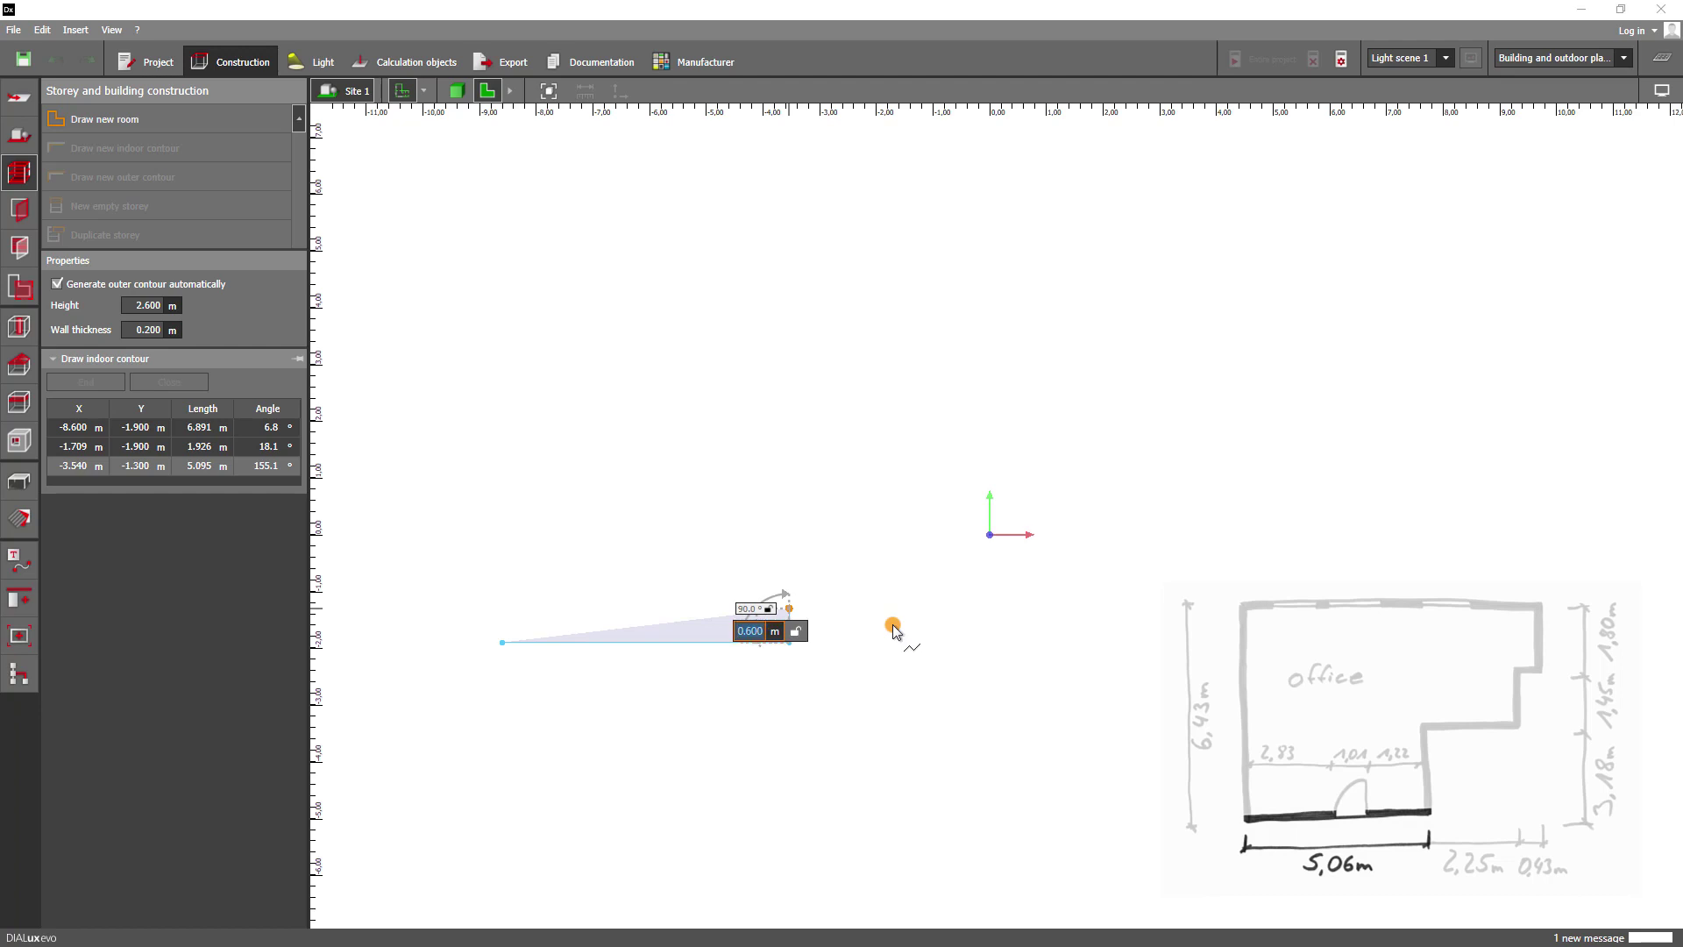
text(3)
key(Escape)
key(Tab)
text(3.18)
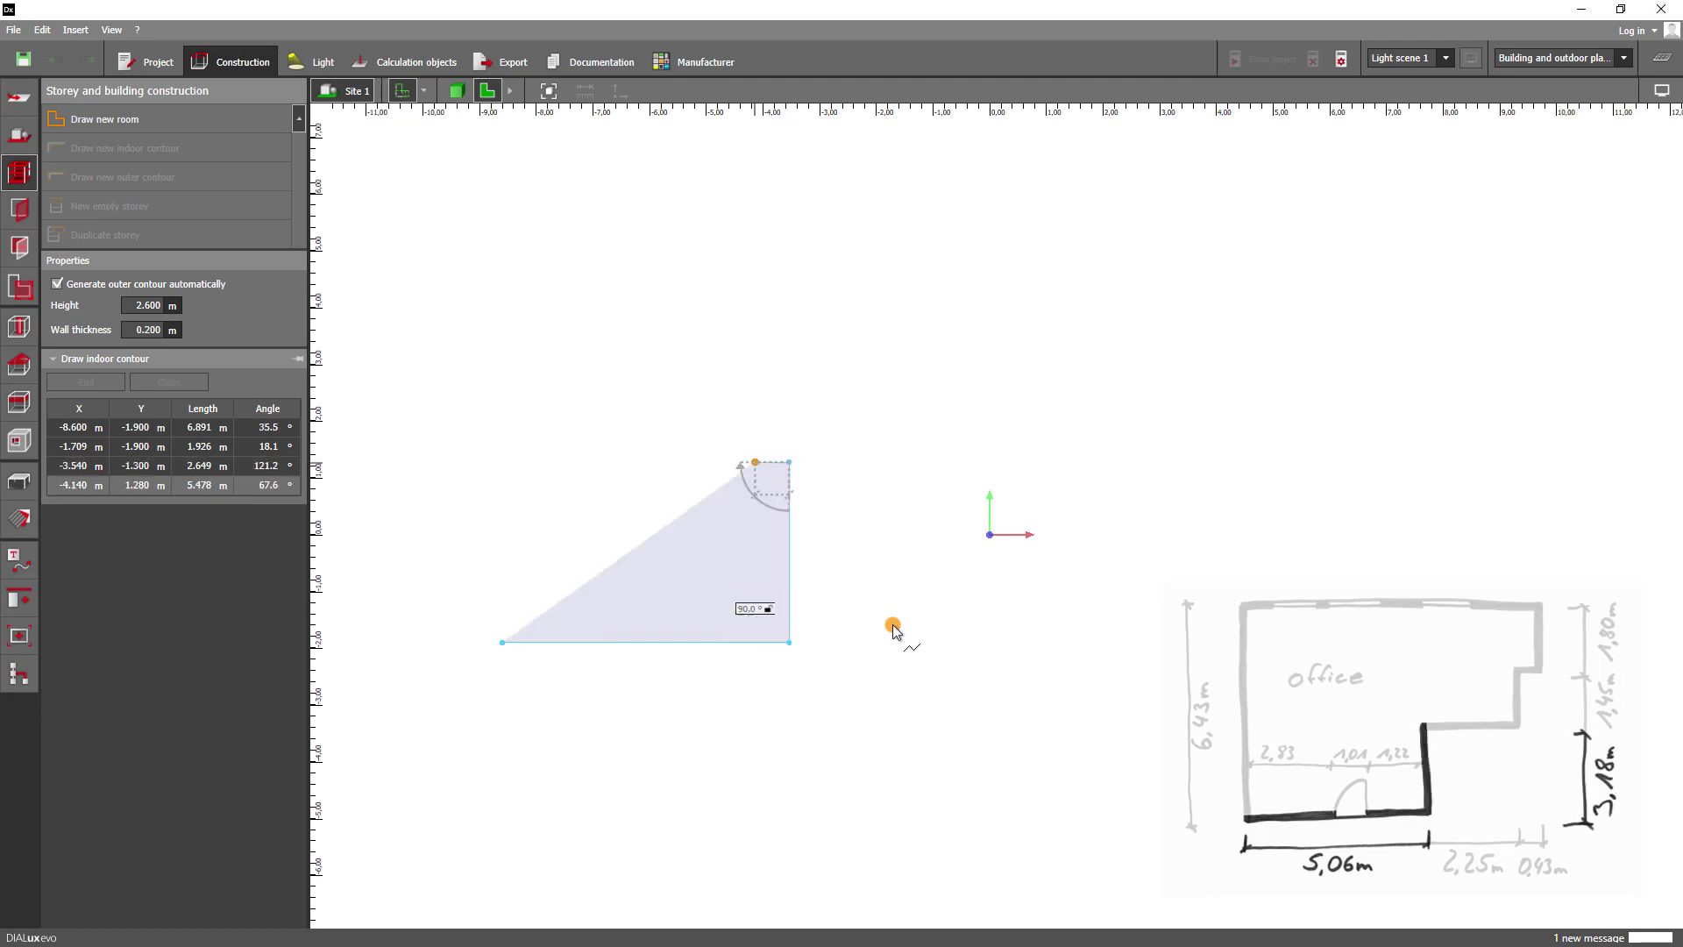
key(Return)
Turn -90° and draw a 2.25 m third wall running right
key(Tab)
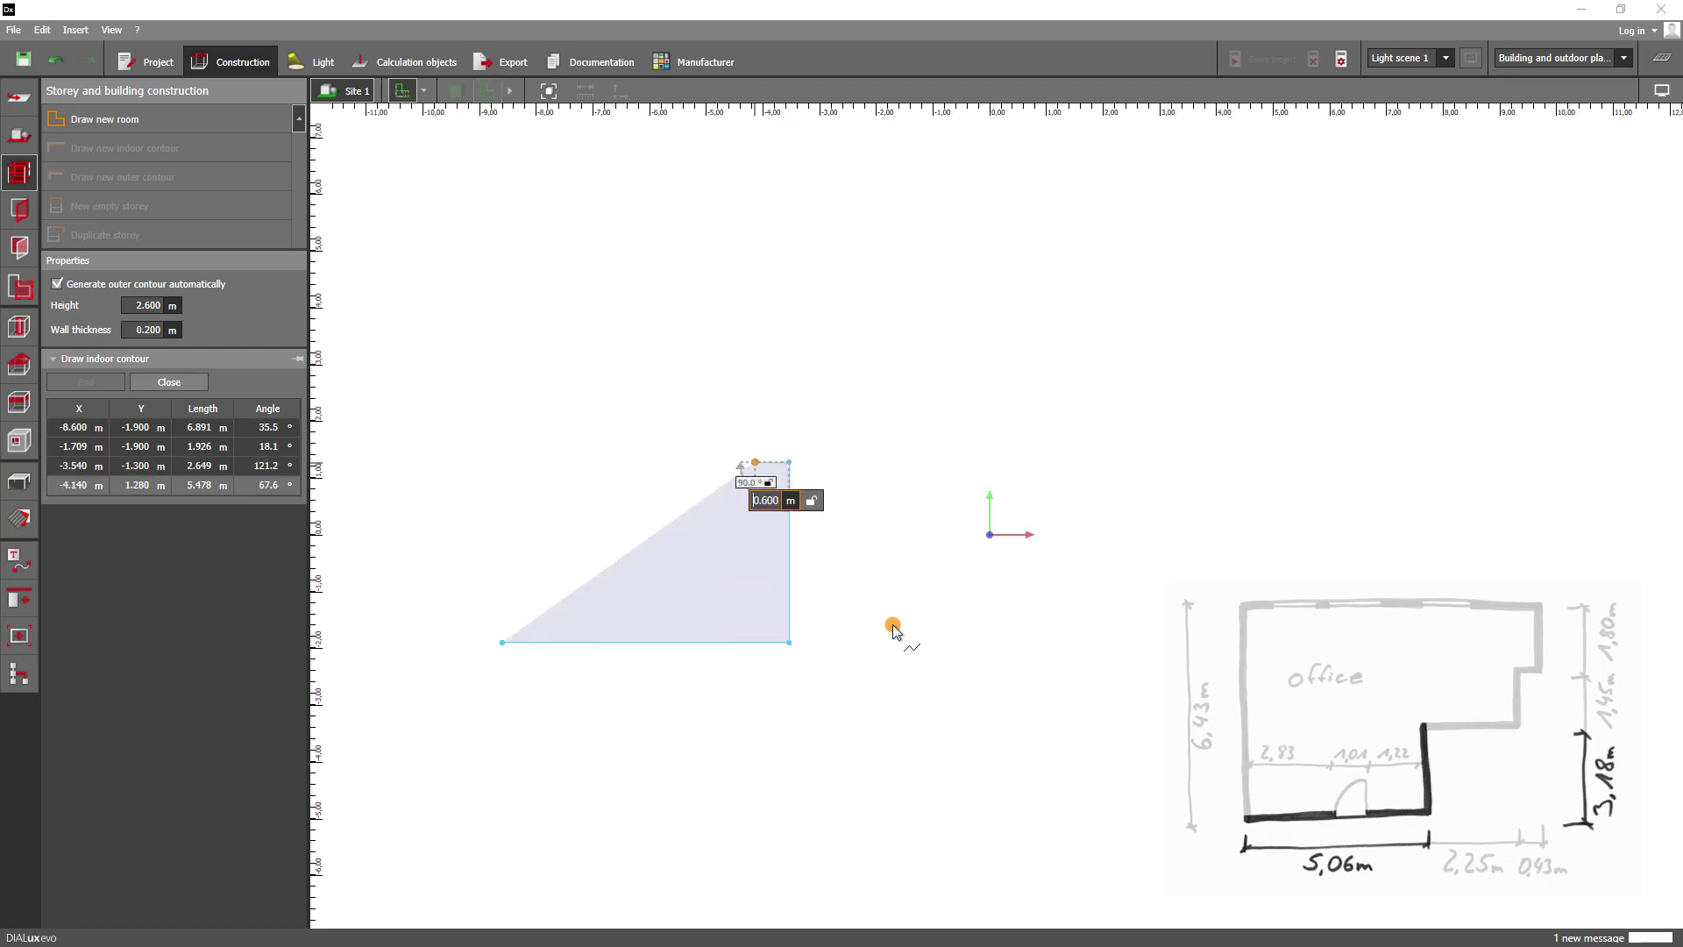
key(Tab)
text(-)
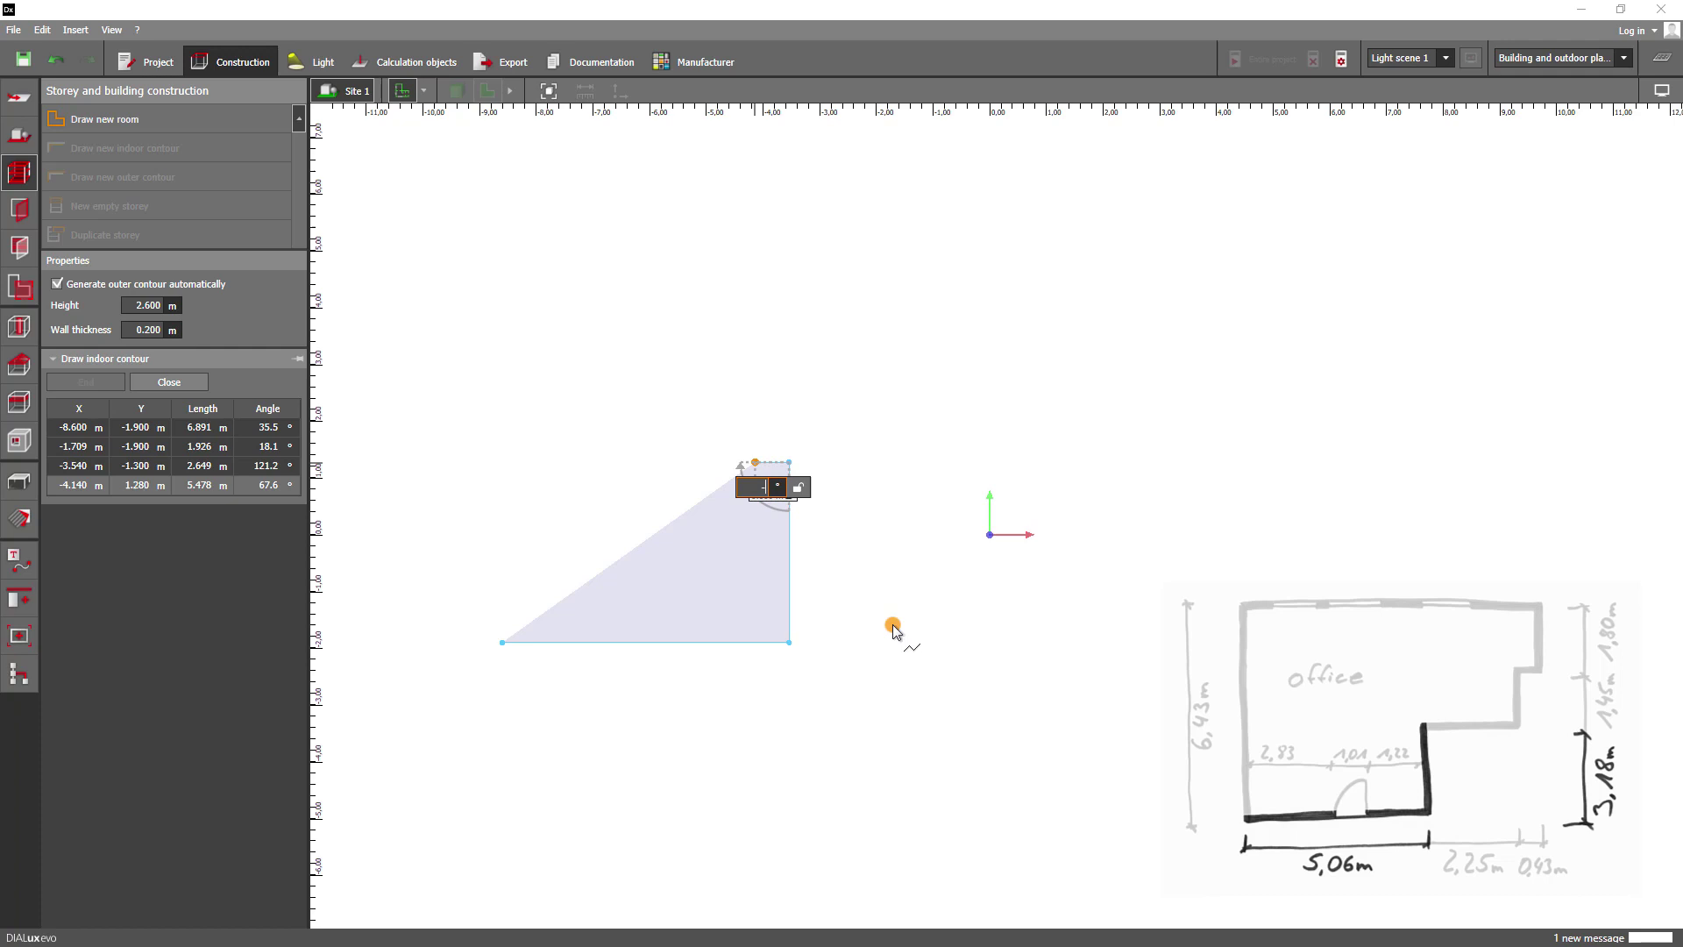
text(90)
key(Tab)
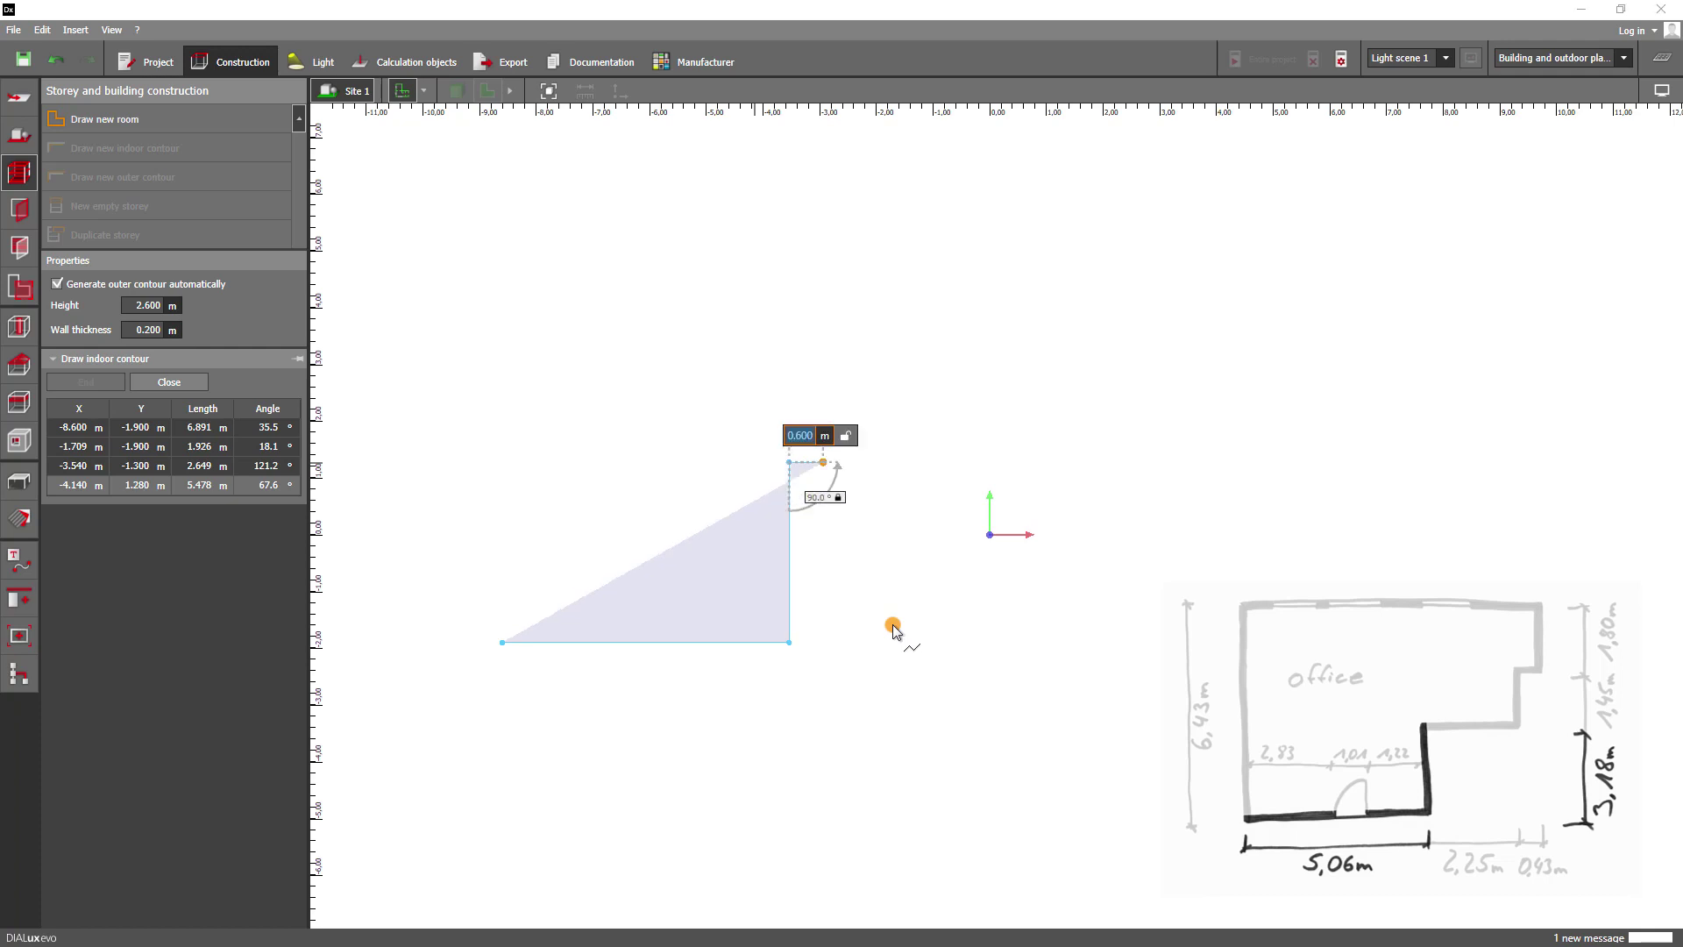
text(2.25)
key(Return)
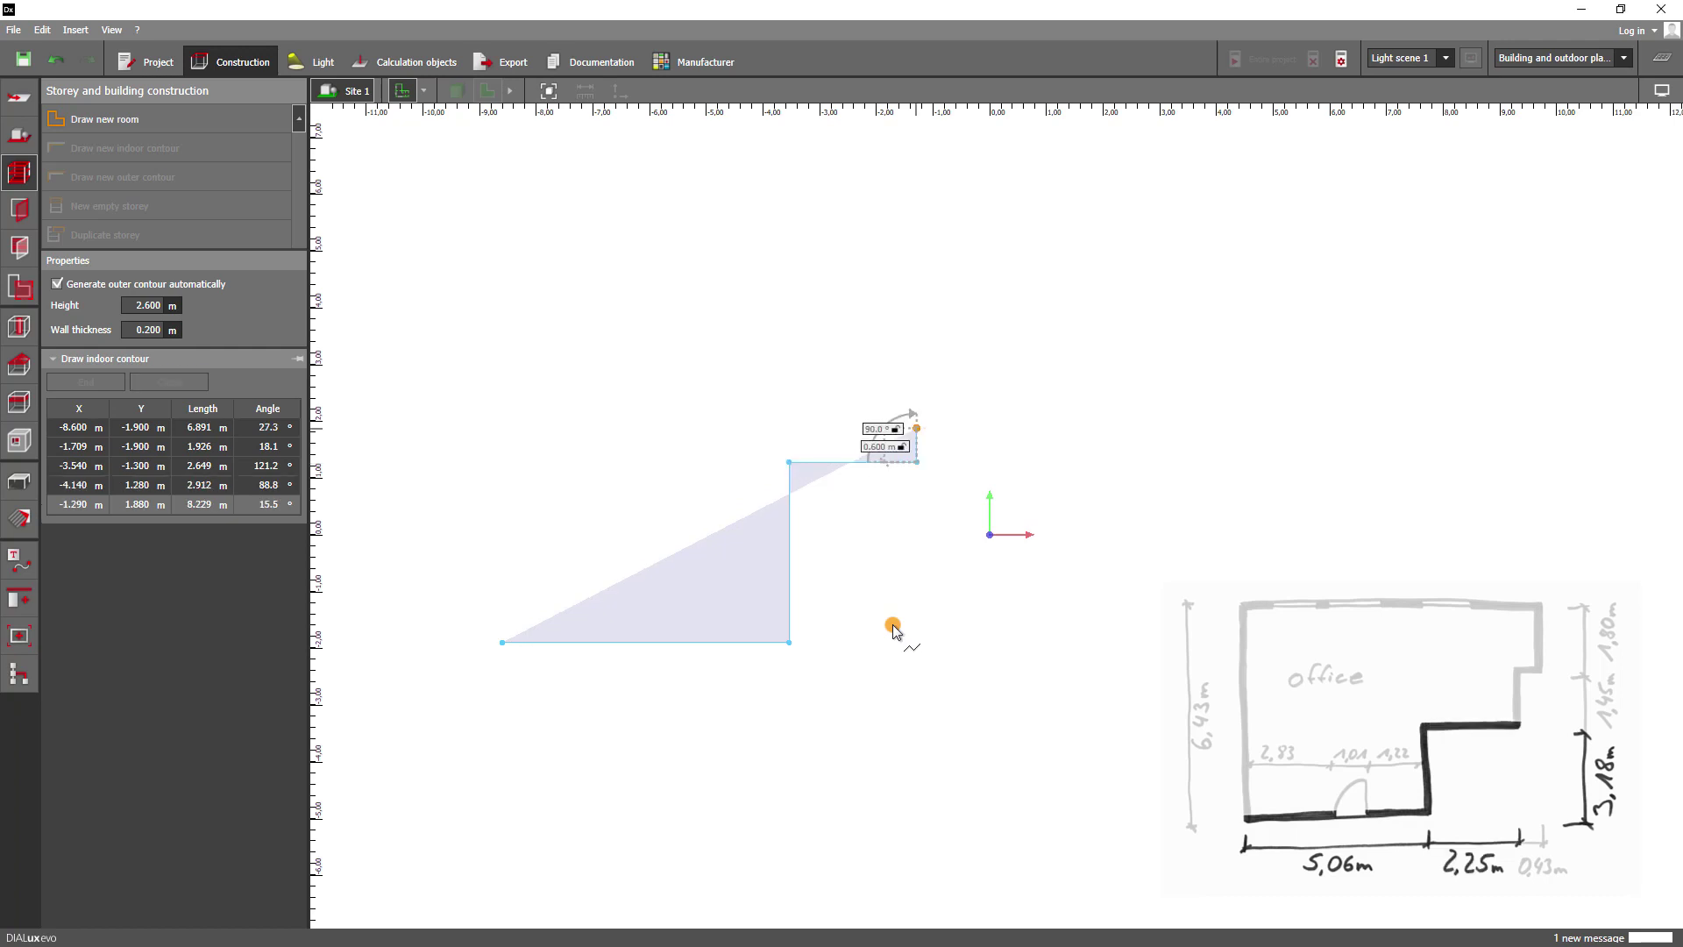
key(Tab)
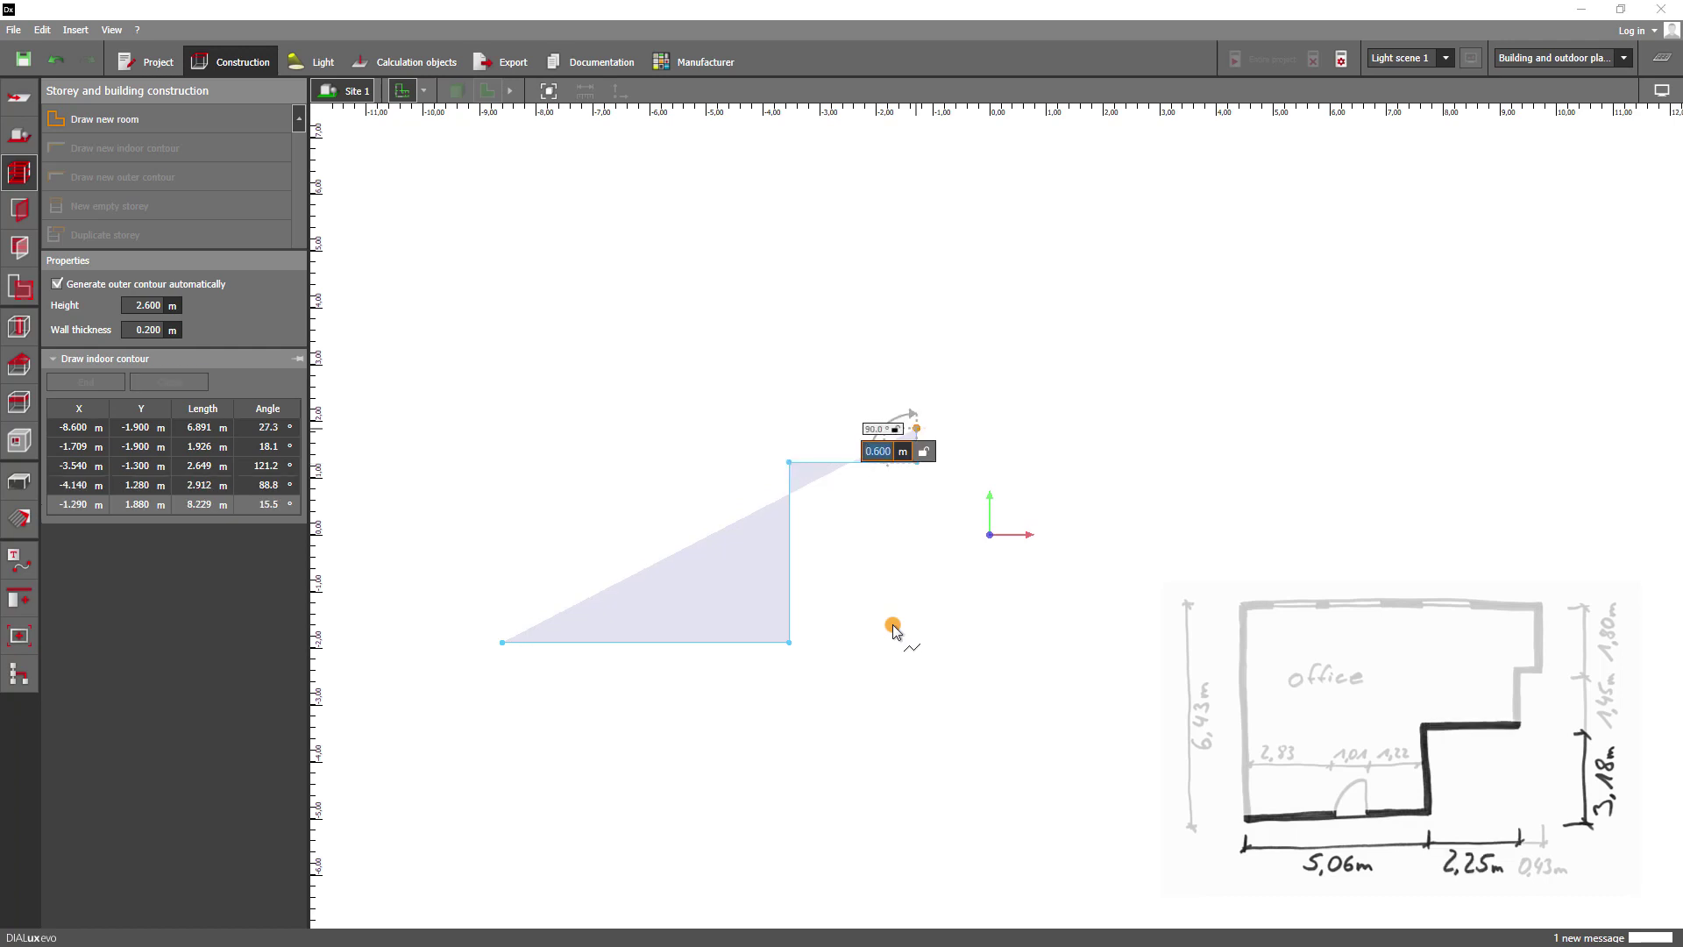
Add a 1.45 m vertical segment and a 0.43 m horizontal segment
text(1.45)
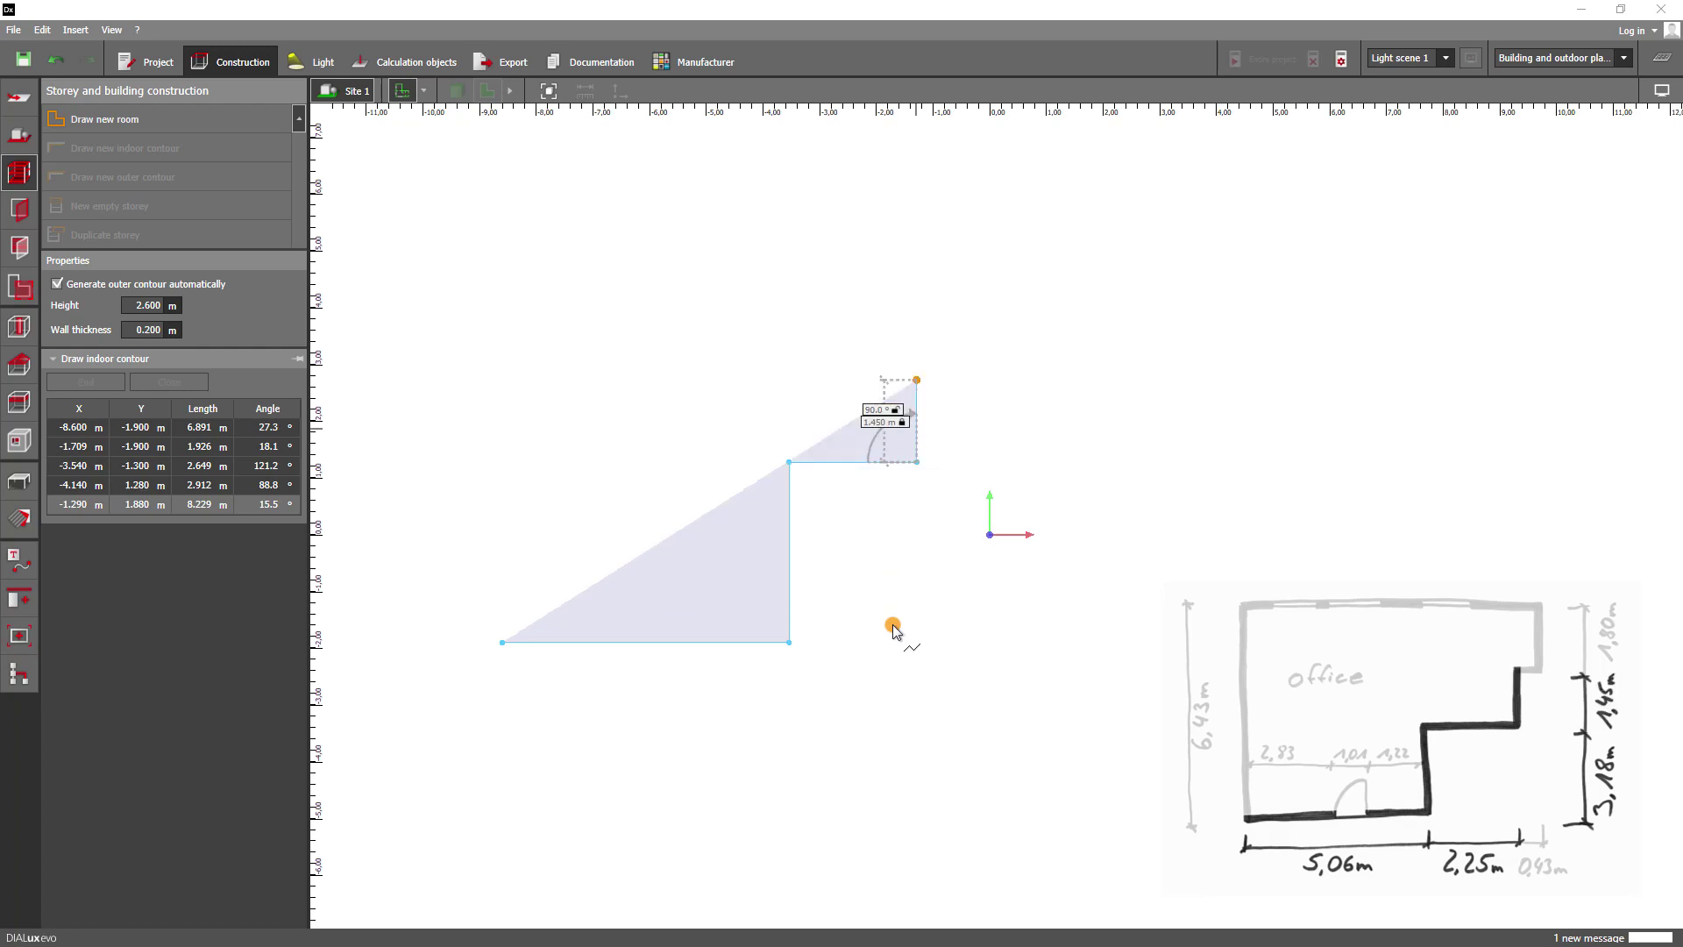
key(Return)
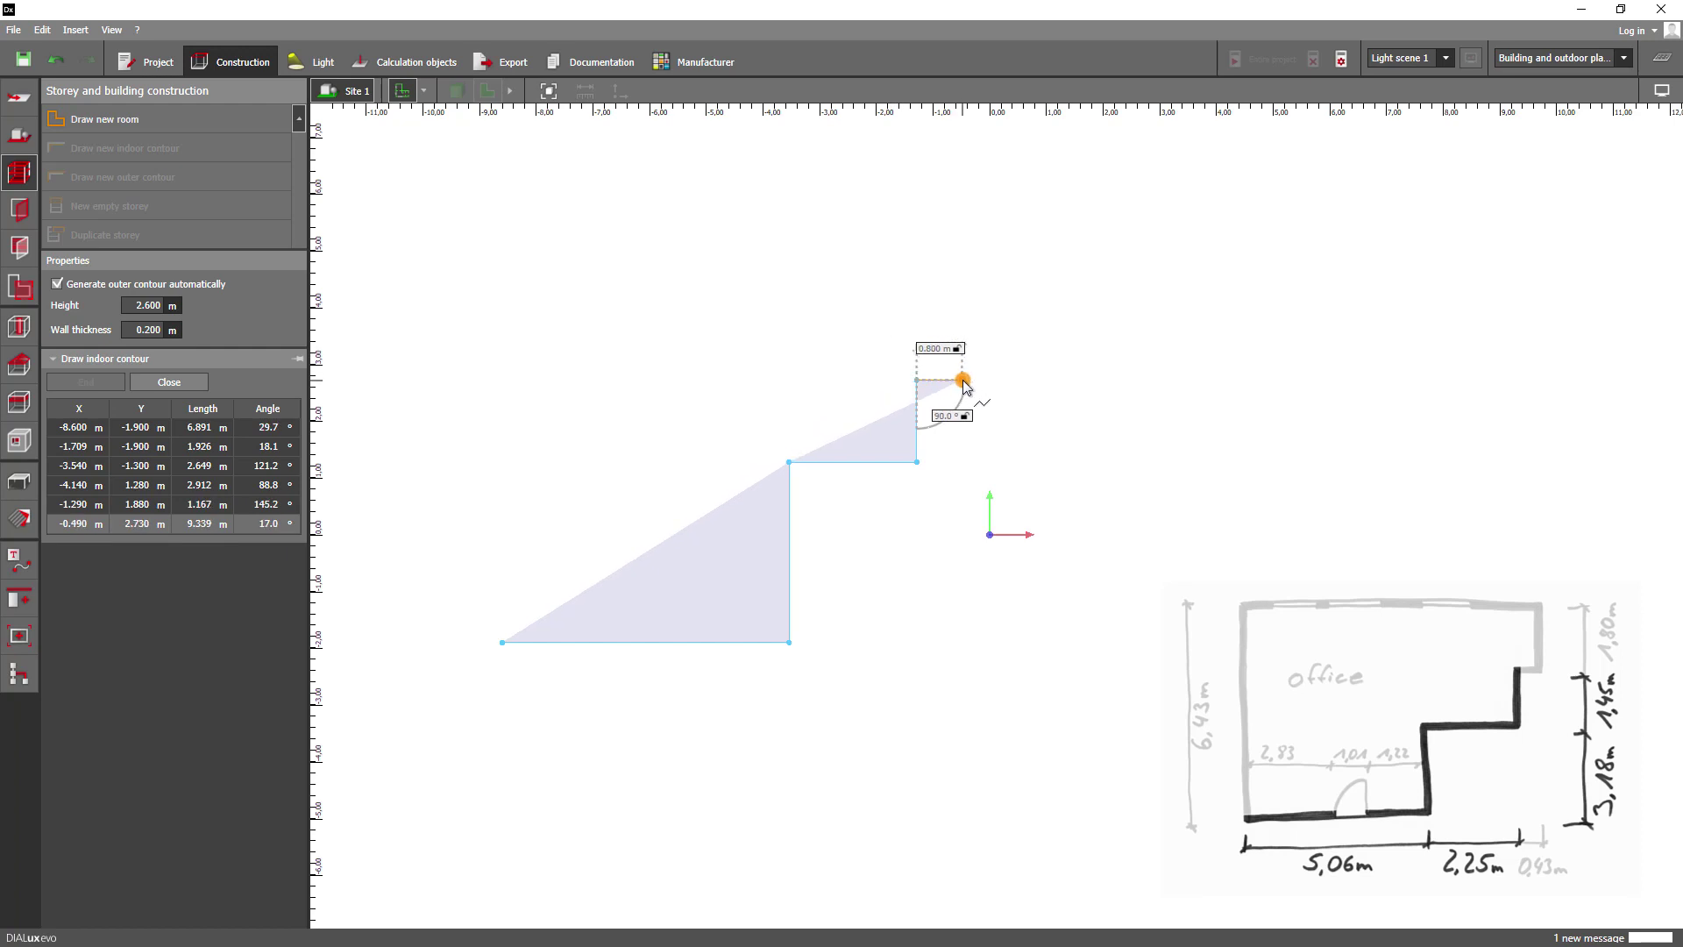
key(Tab)
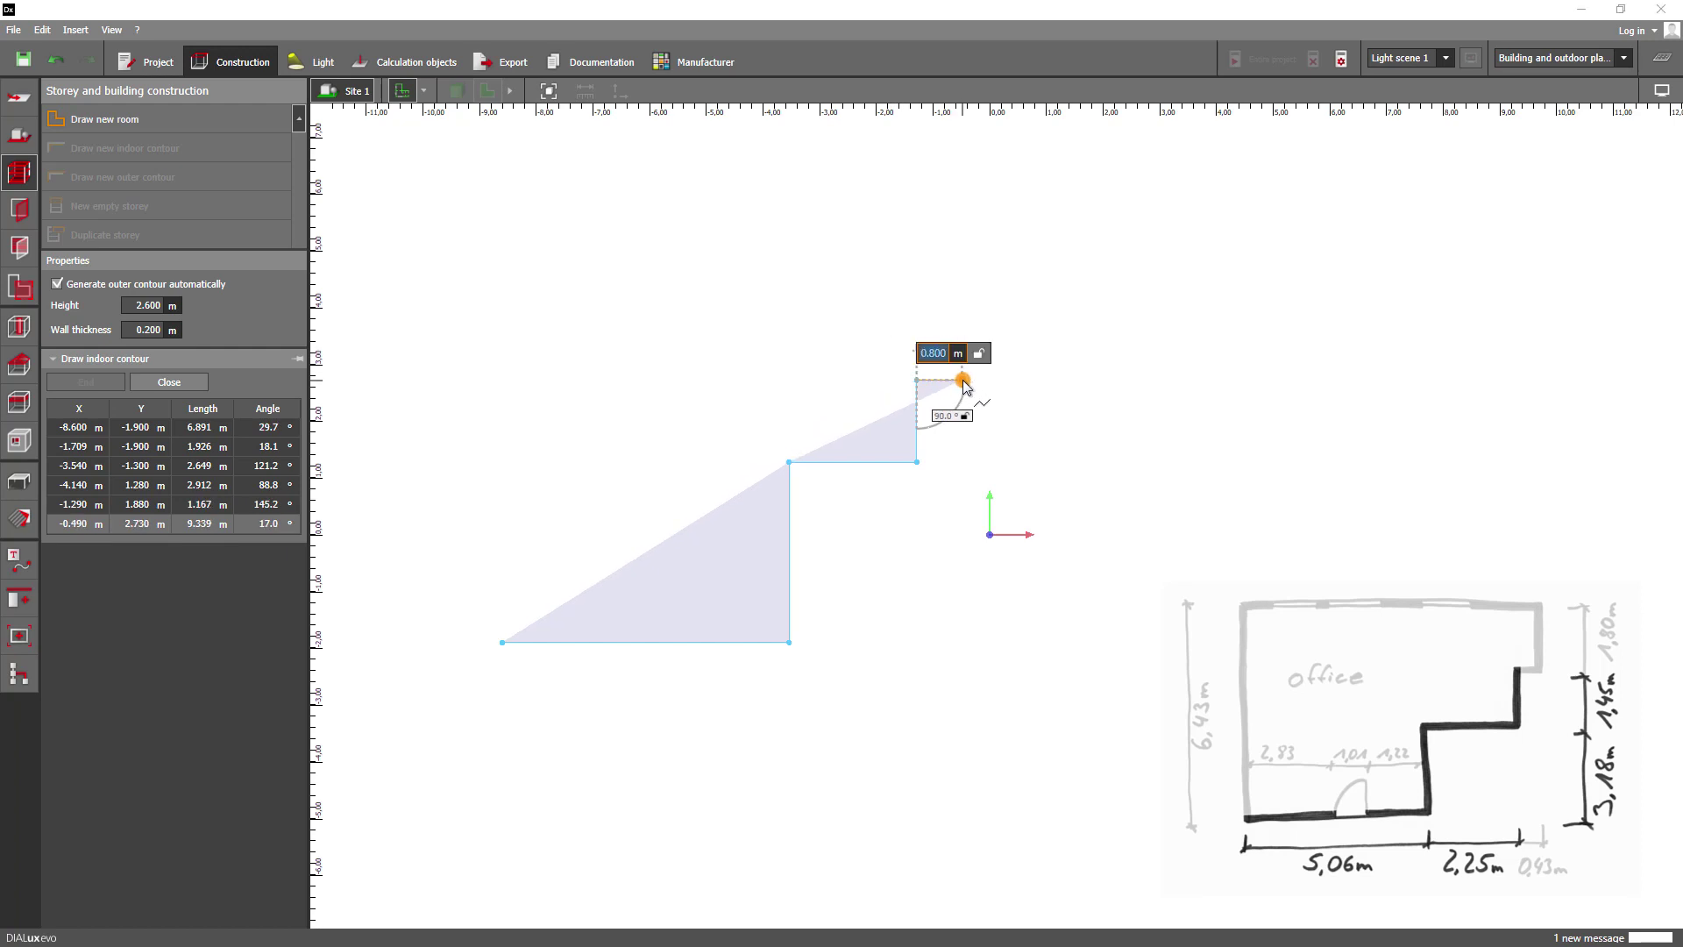
text(0.43)
key(Tab)
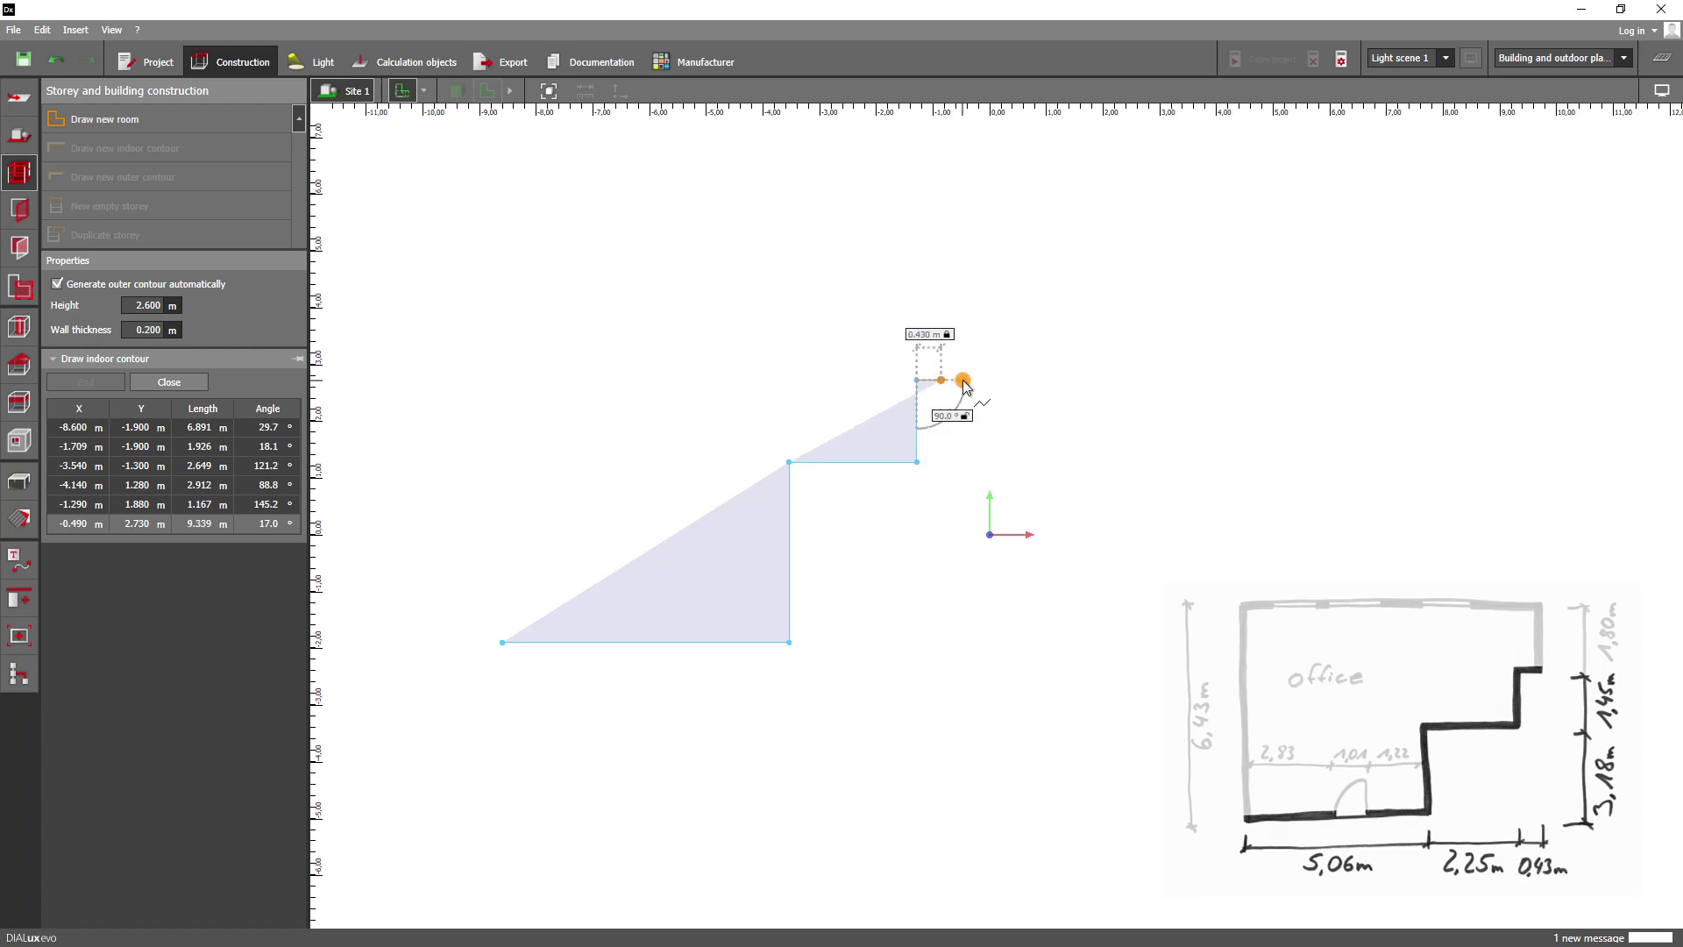
click(962, 385)
Draw the 1.8 m segment at 90°, place the top-left corner, and close the outline
key(Tab)
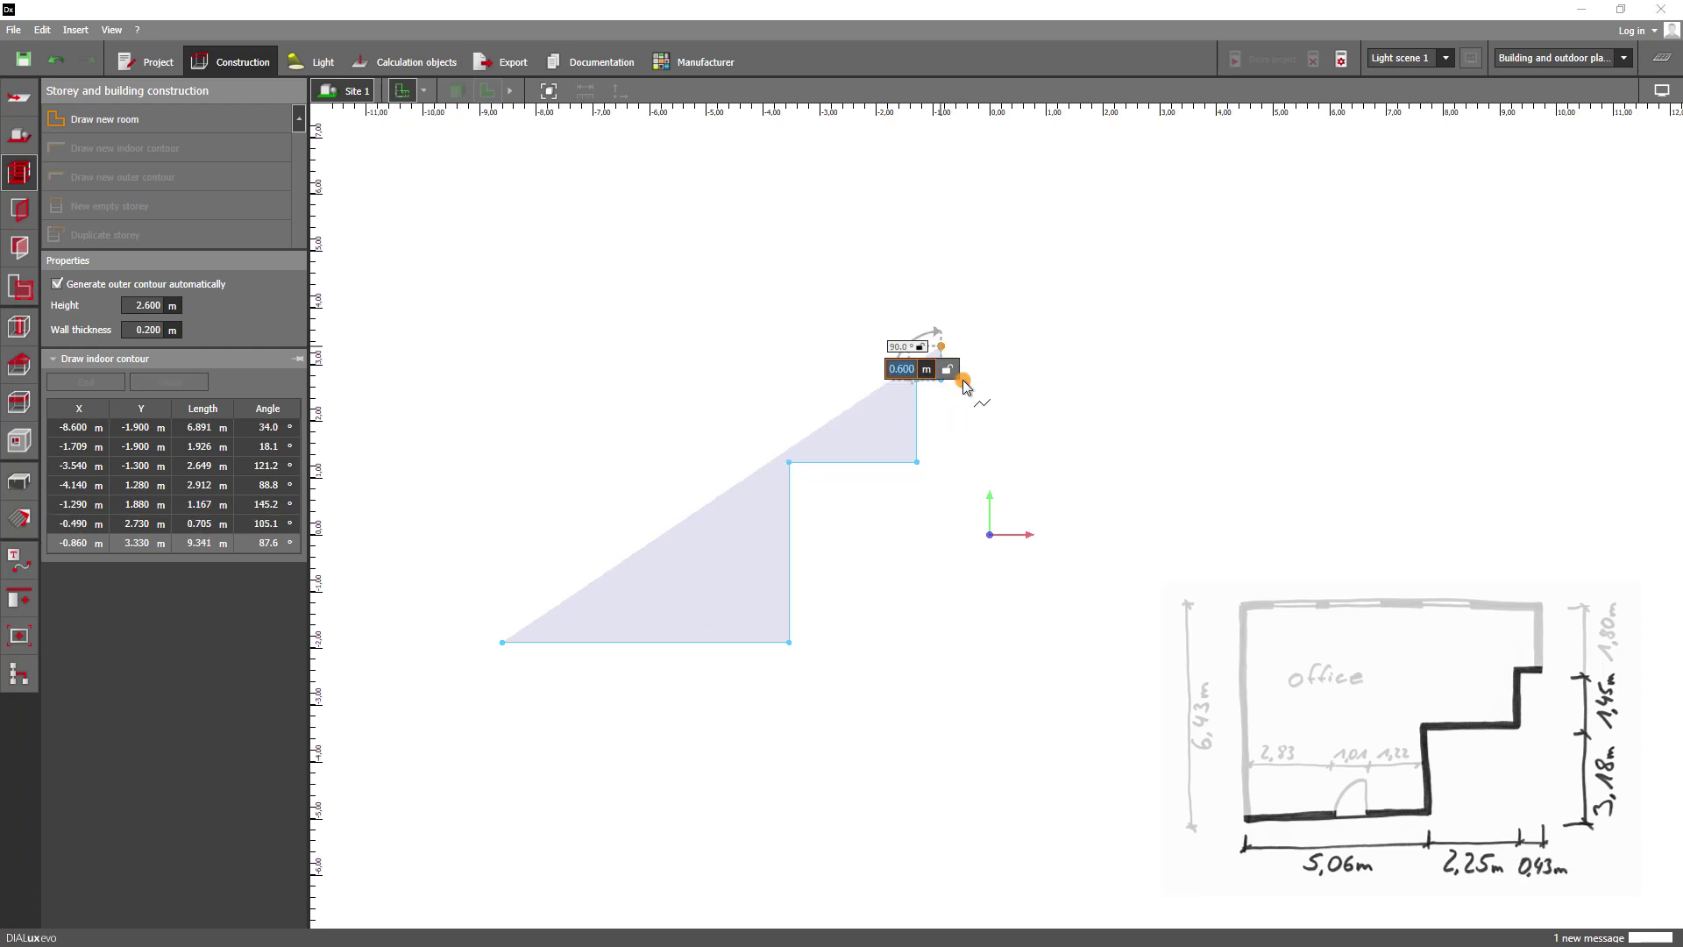
text(1.8)
key(Tab)
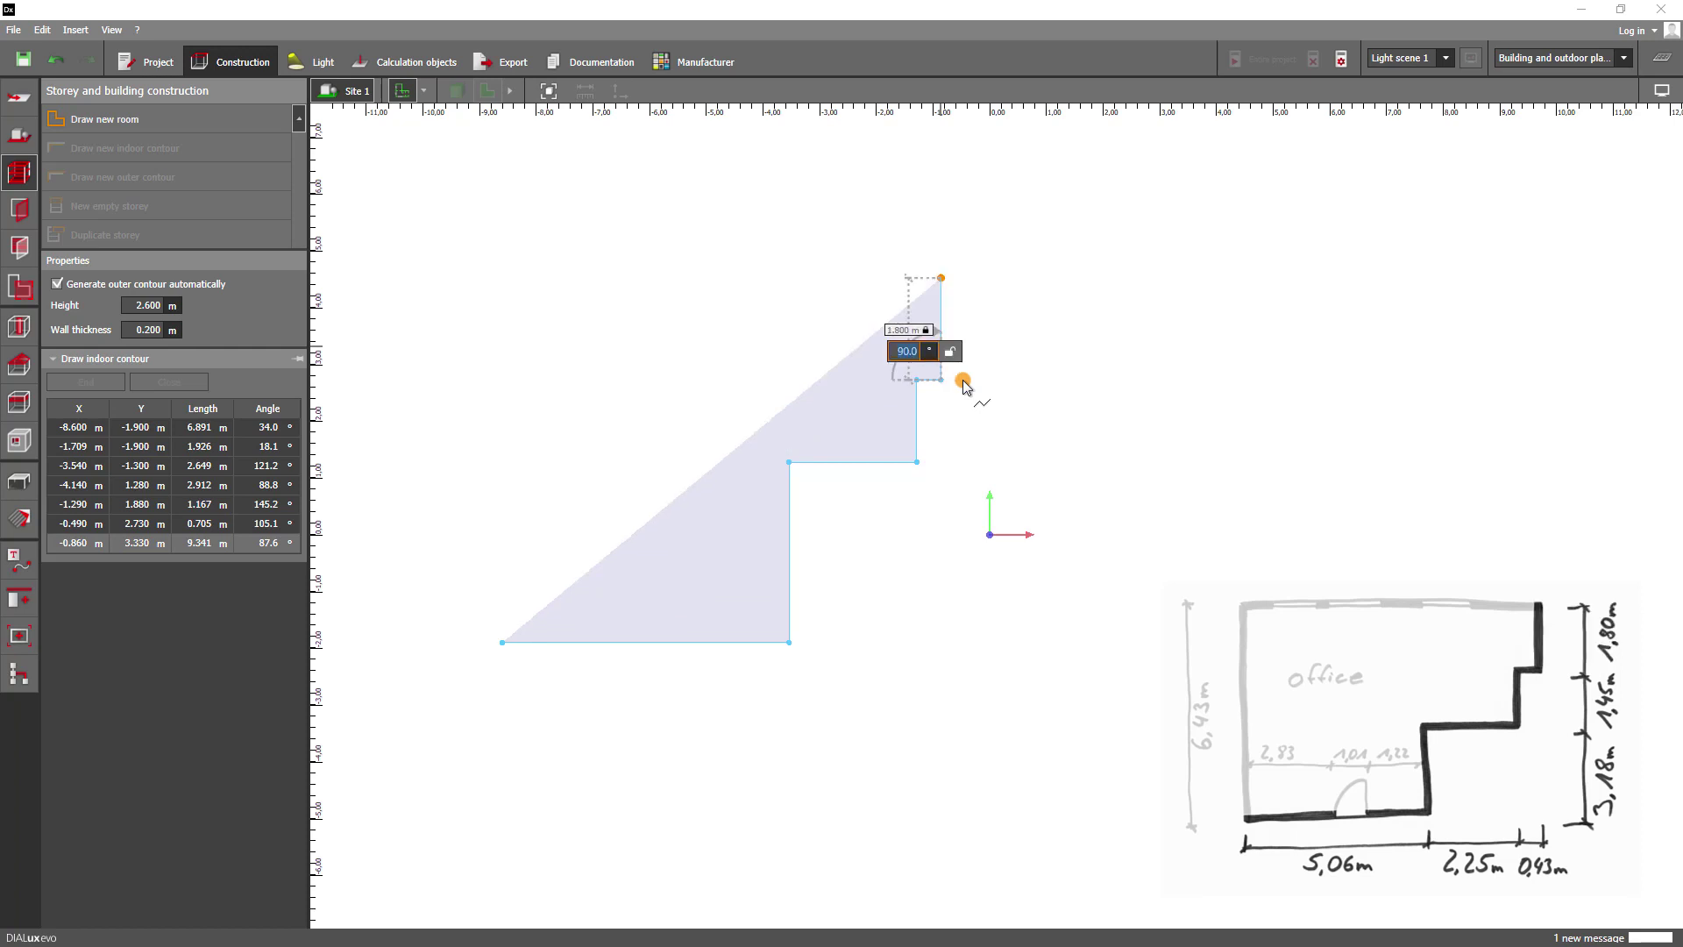
key(Return)
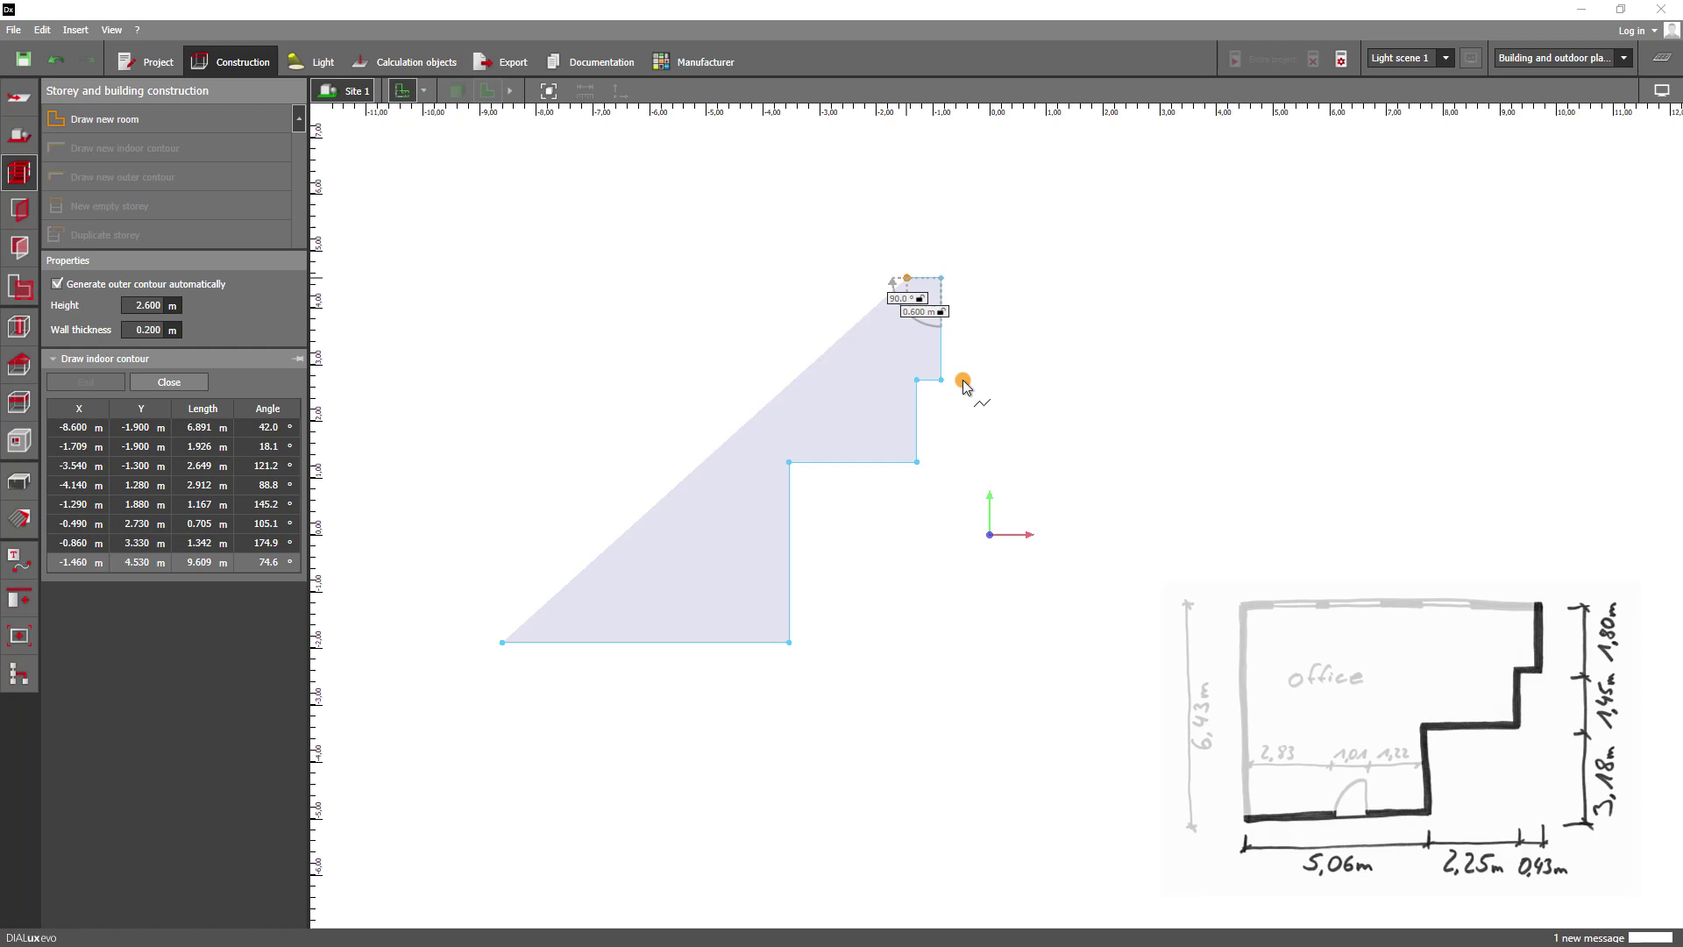
key(Tab)
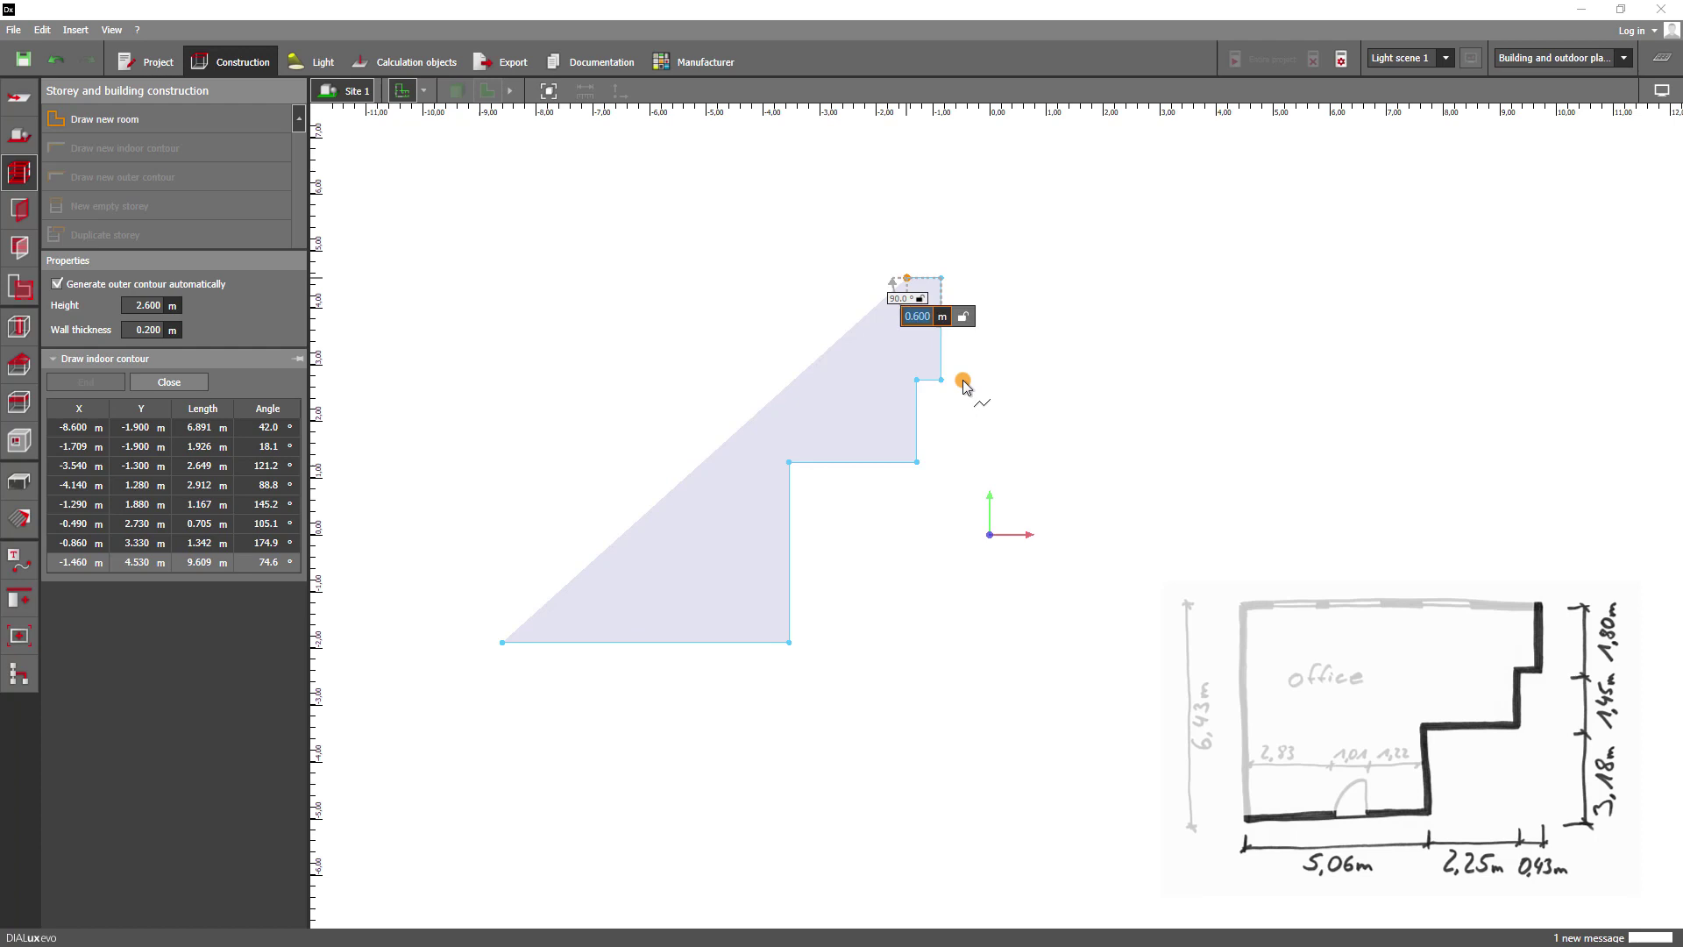
key(Tab)
key(Tab)
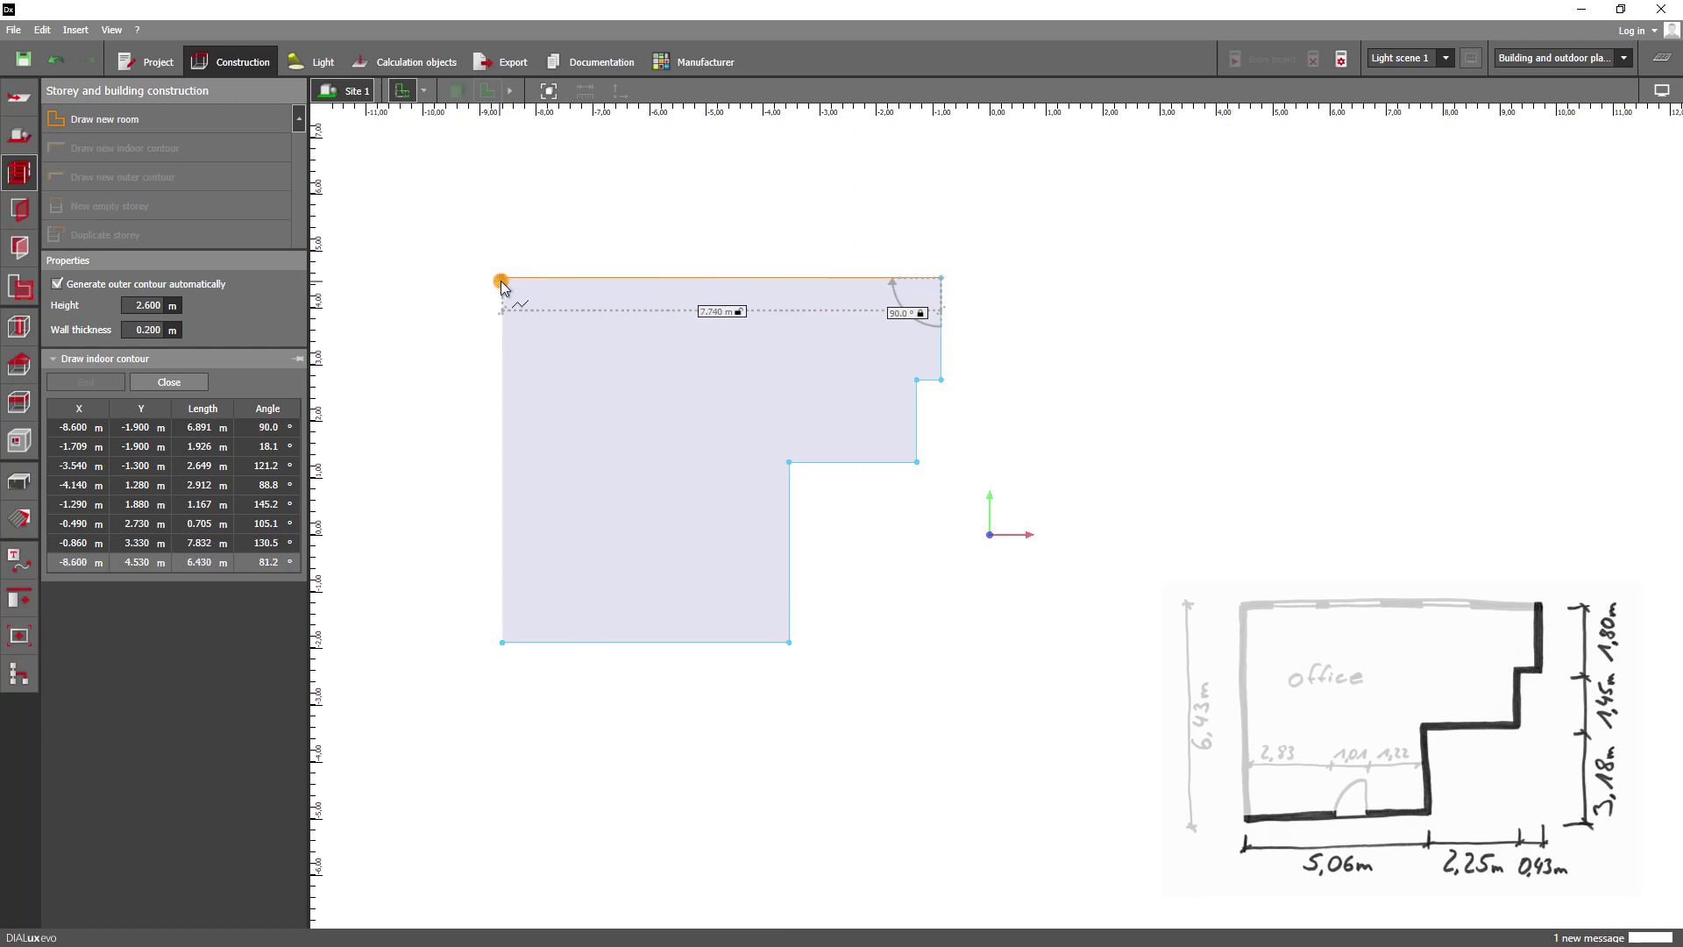
click(501, 282)
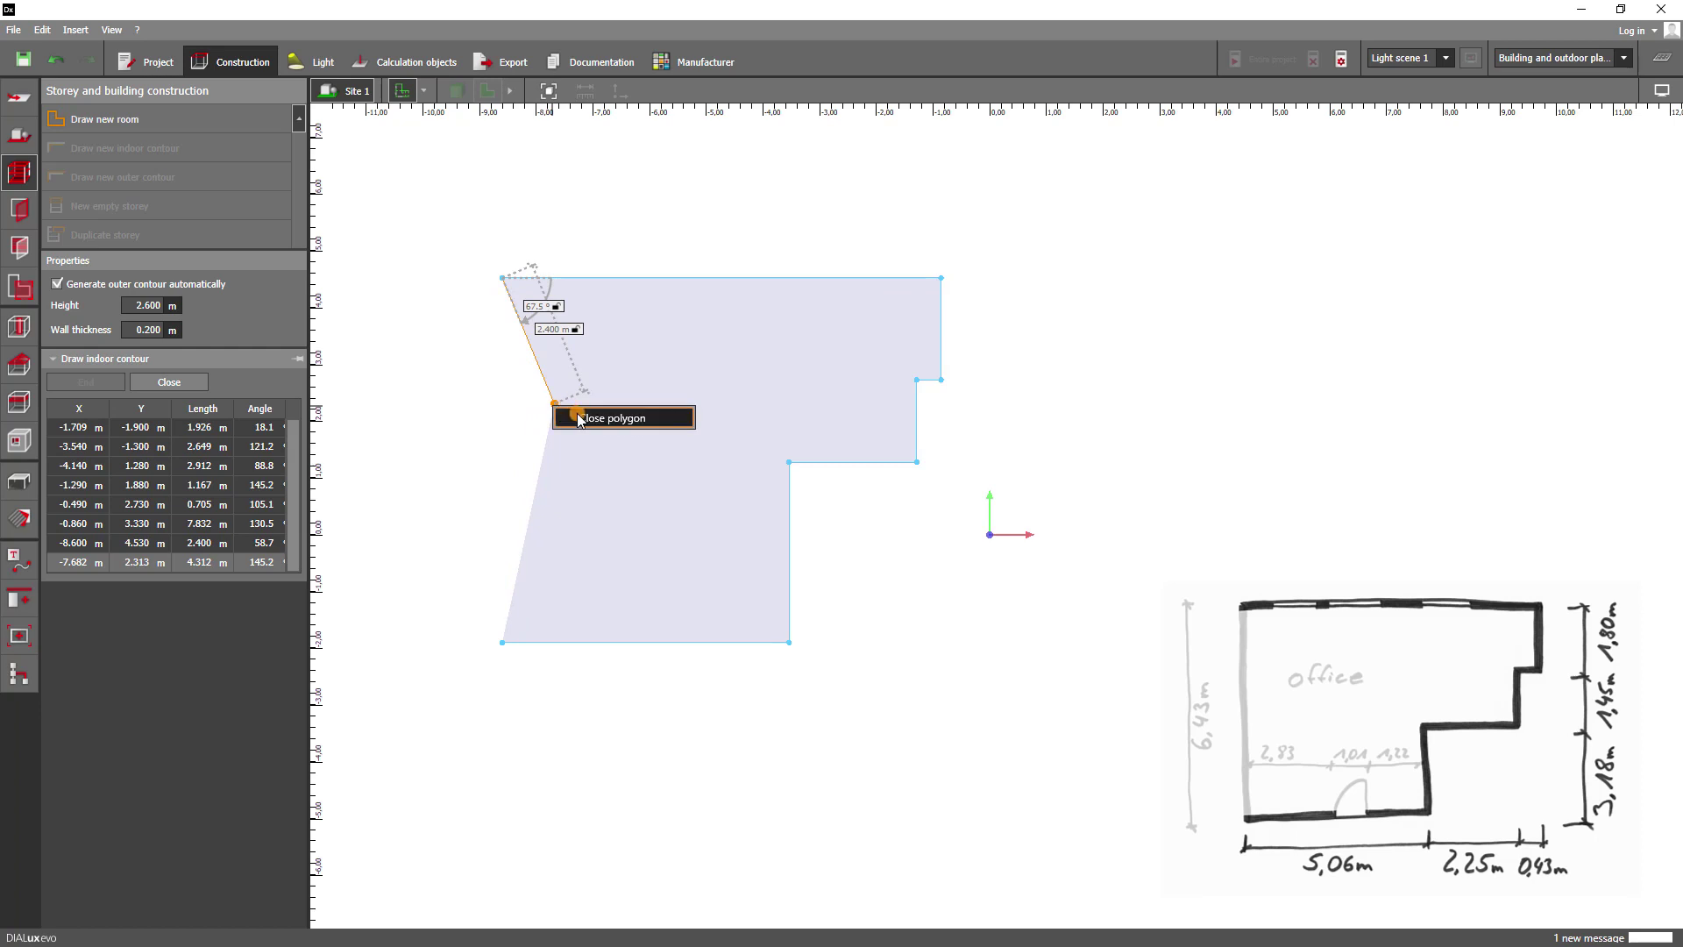
click(576, 414)
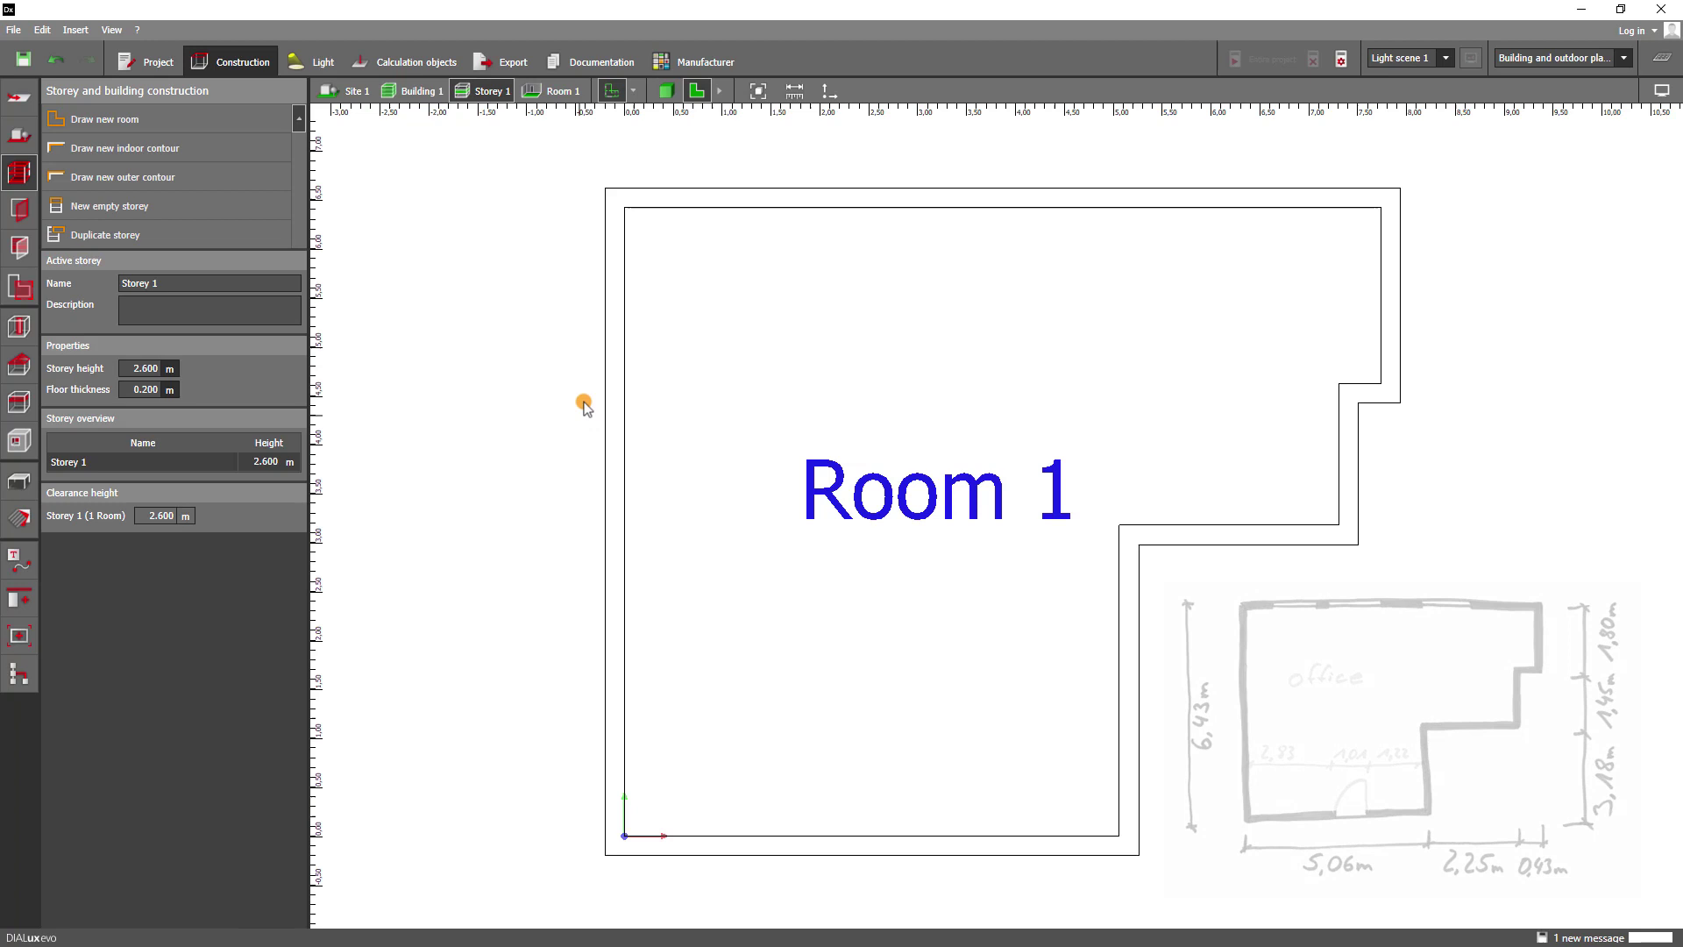
click(670, 92)
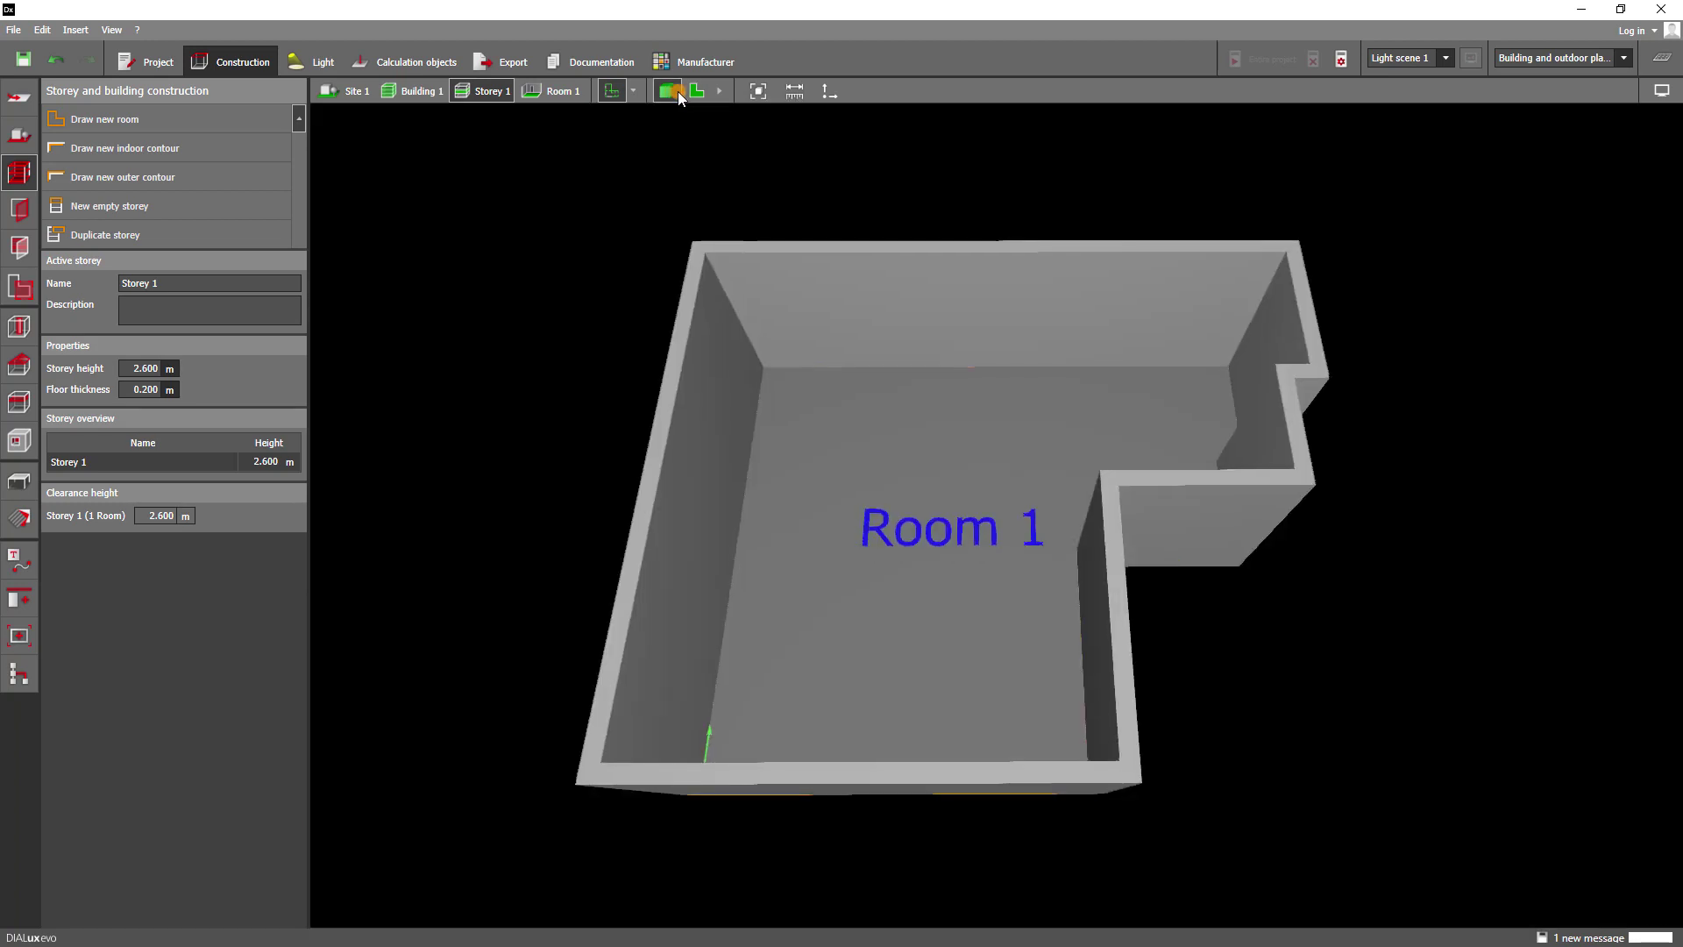
click(701, 92)
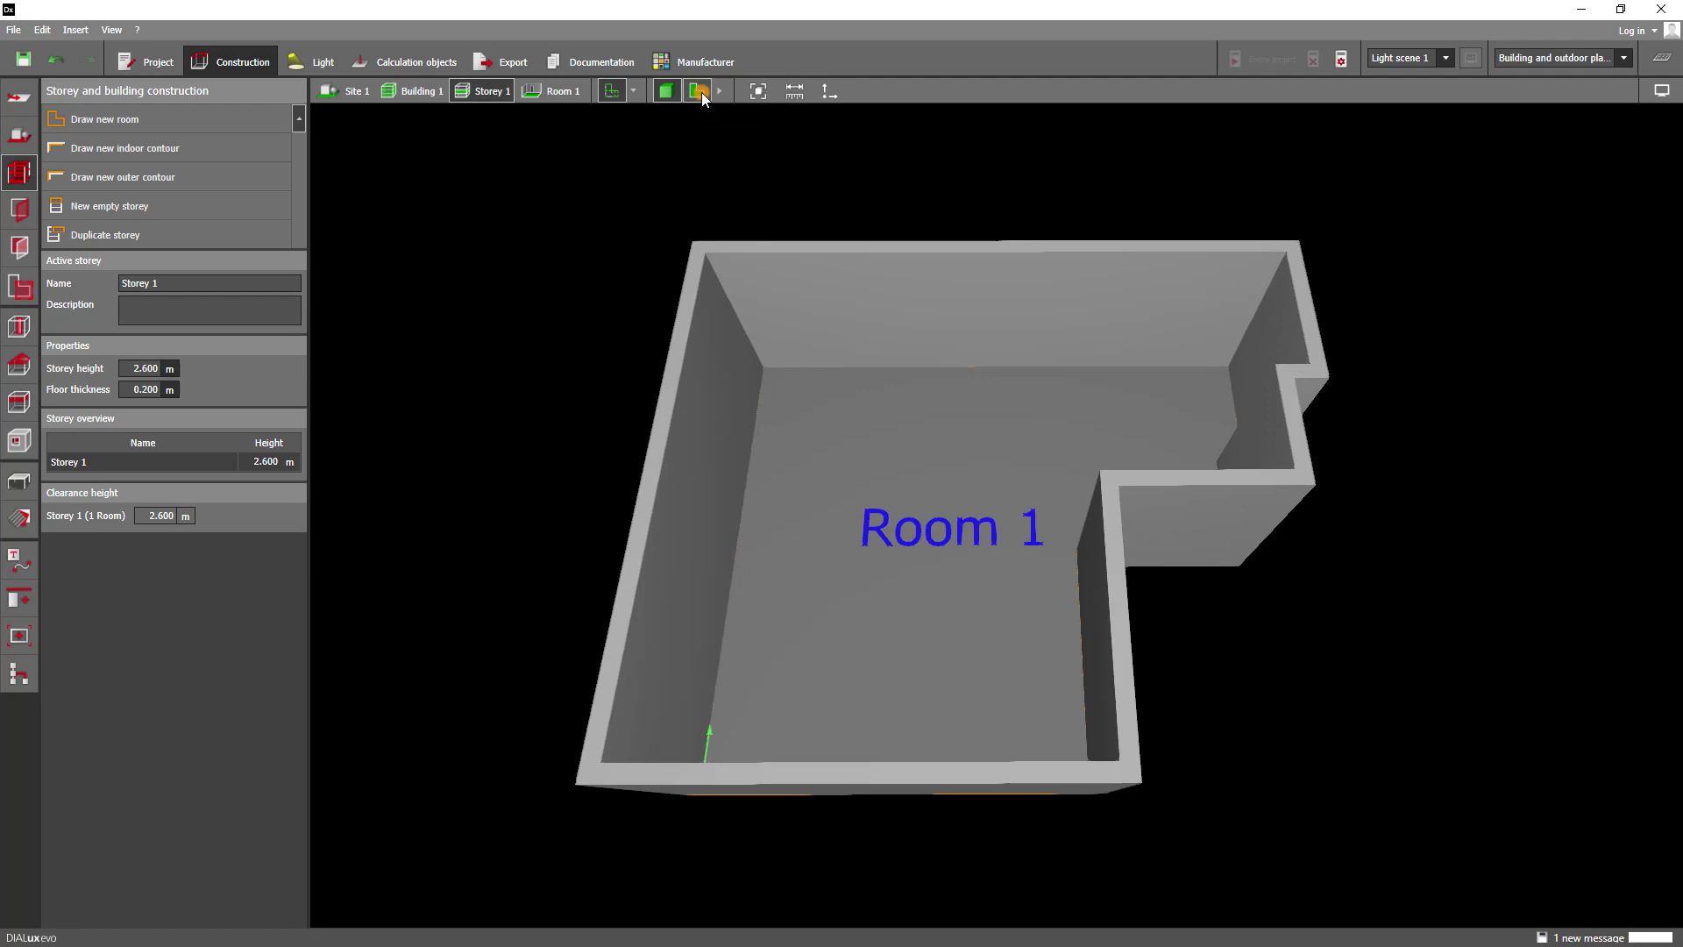